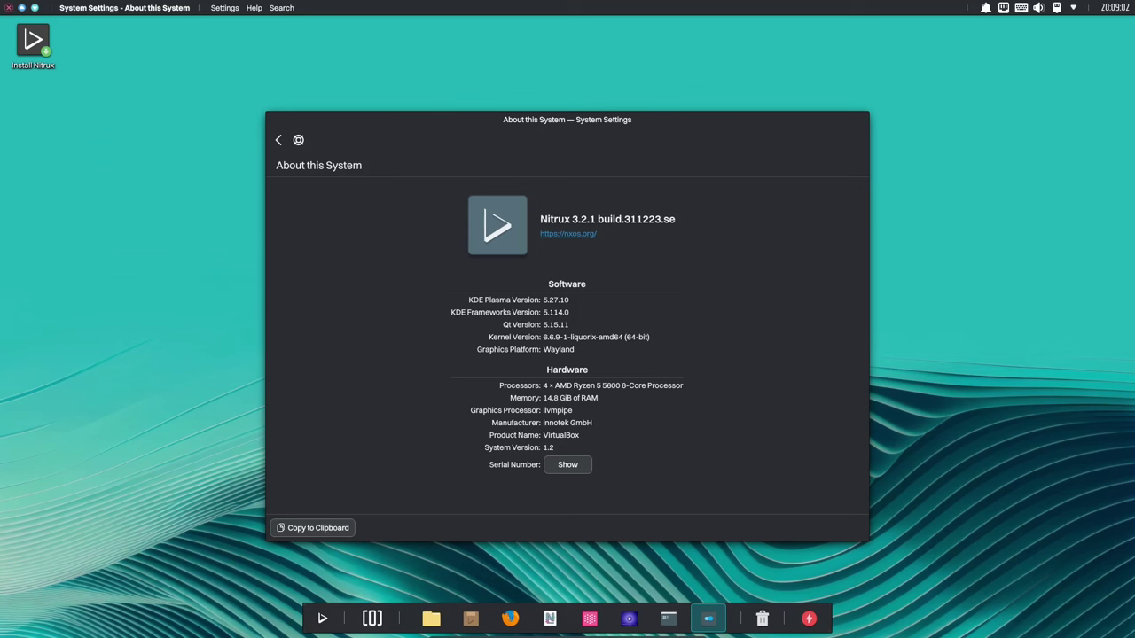
Close System Settings, view the home folder in the Index file manager and close it again.
{"action": "left_click", "coordinate": [9, 7]}
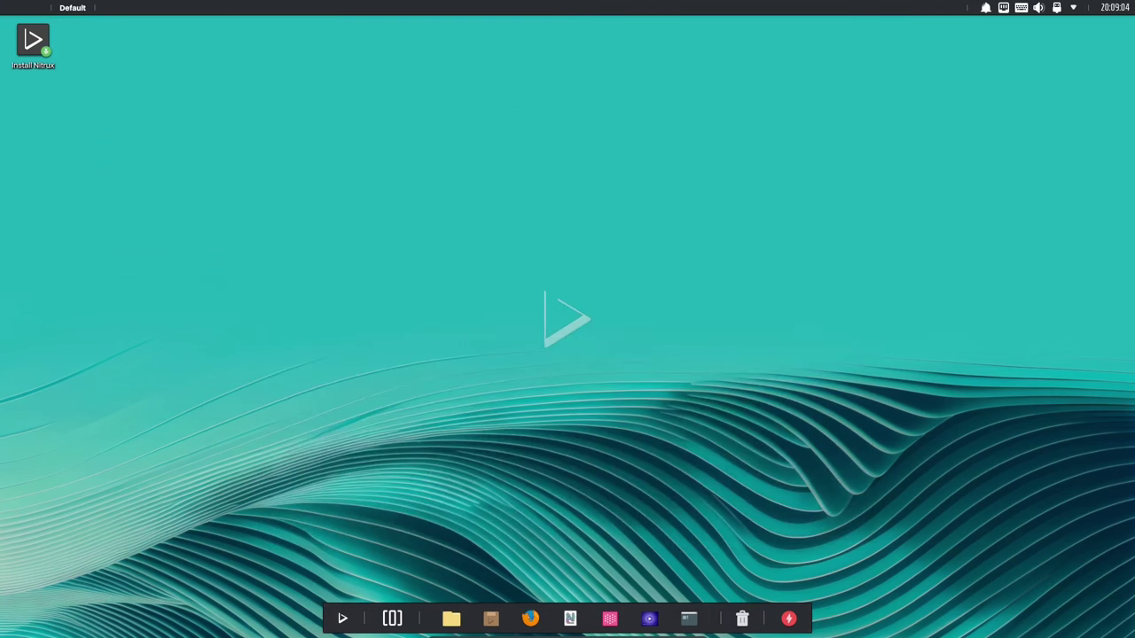
{"action": "left_click", "coordinate": [451, 619]}
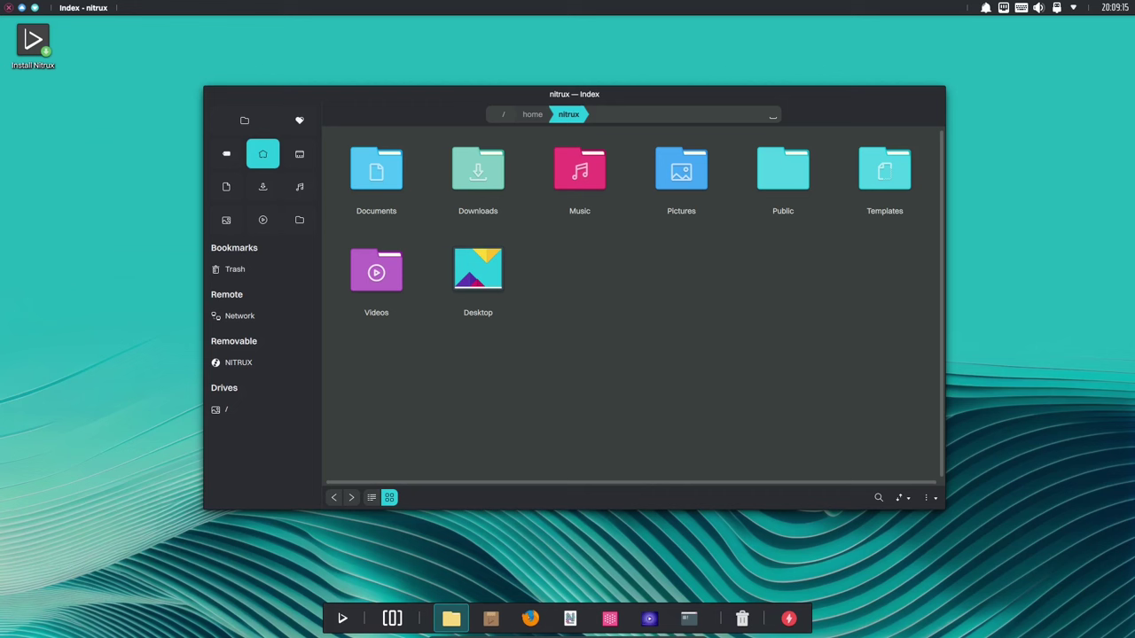
{"action": "left_click", "coordinate": [9, 8]}
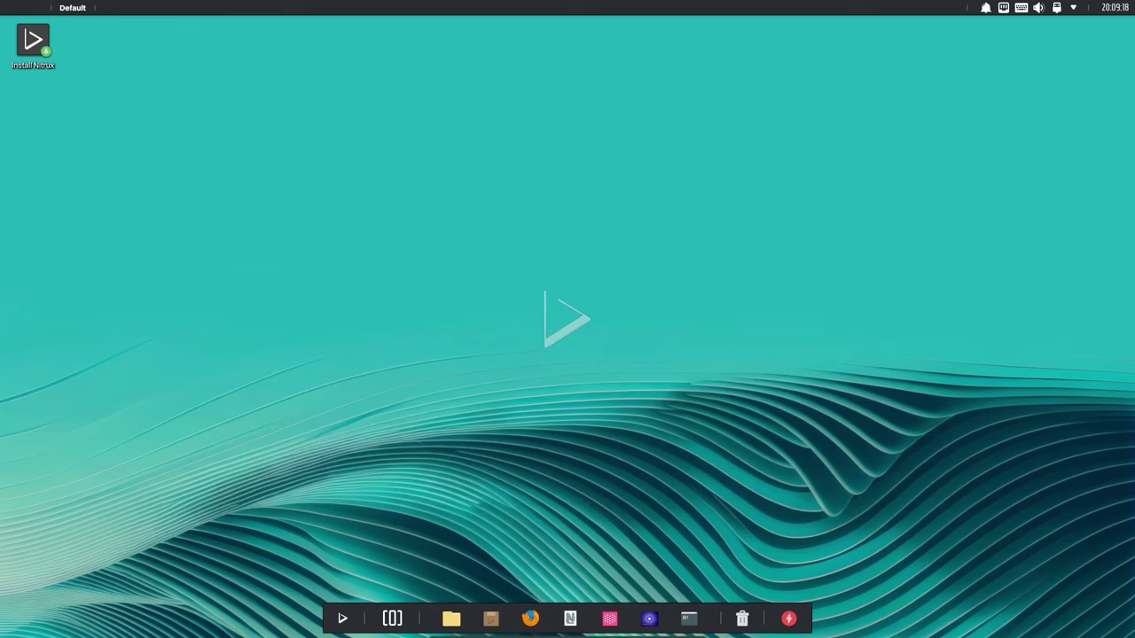
Display the kernel details by running uname -a in the Station terminal, closing the terminal when done.
{"action": "left_click", "coordinate": [689, 617]}
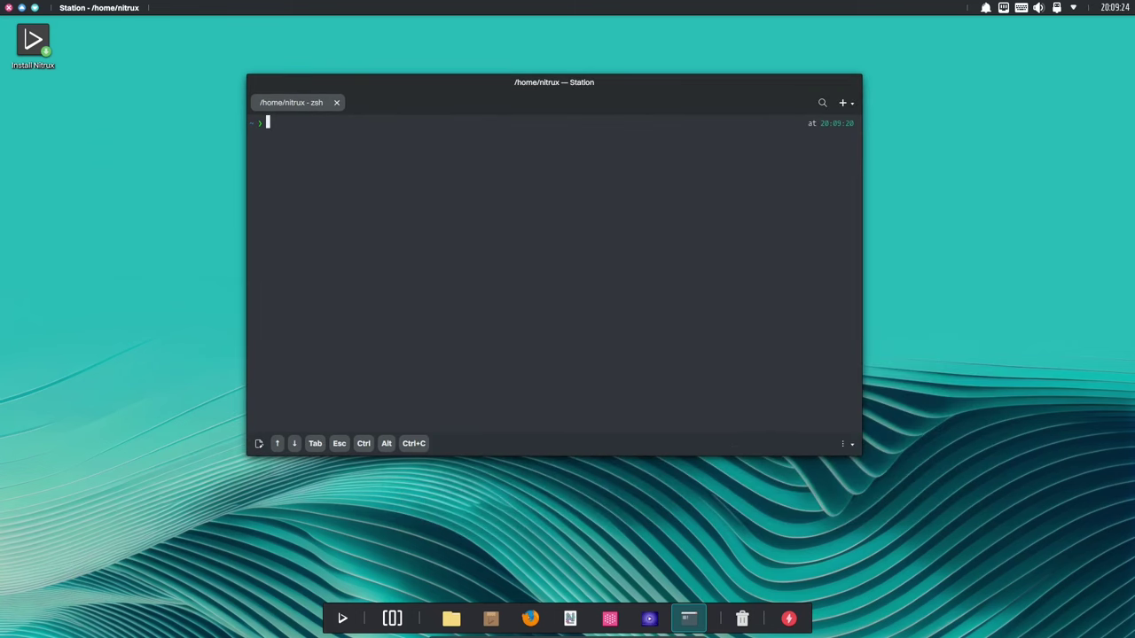
{"action": "type", "text": "uname -a"}
{"action": "key", "text": "Return"}
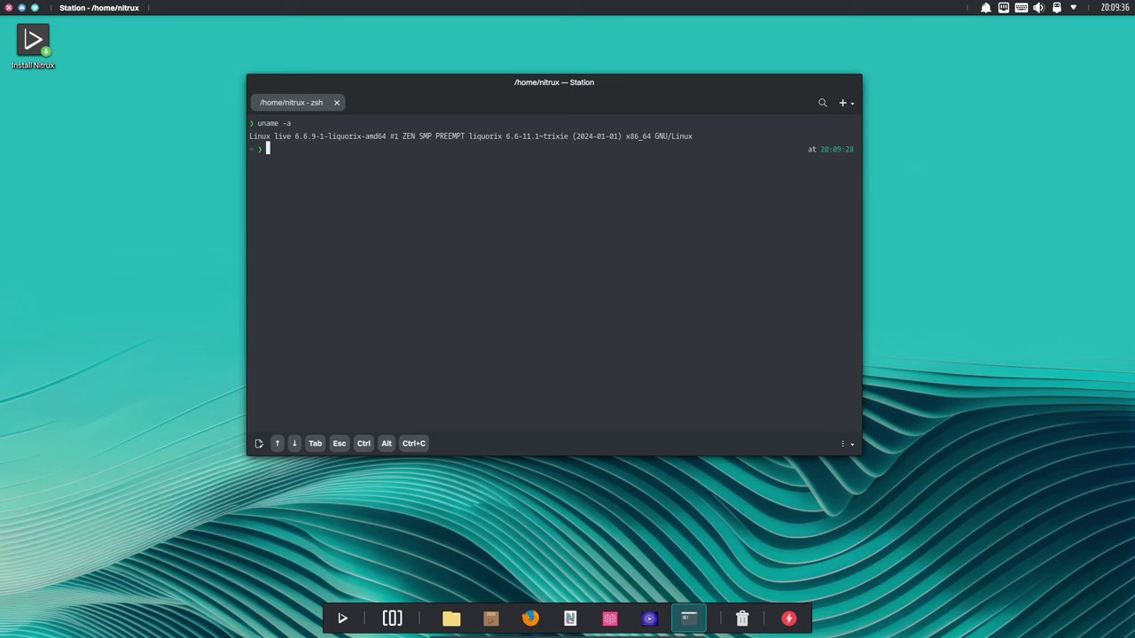
{"action": "left_click", "coordinate": [9, 8]}
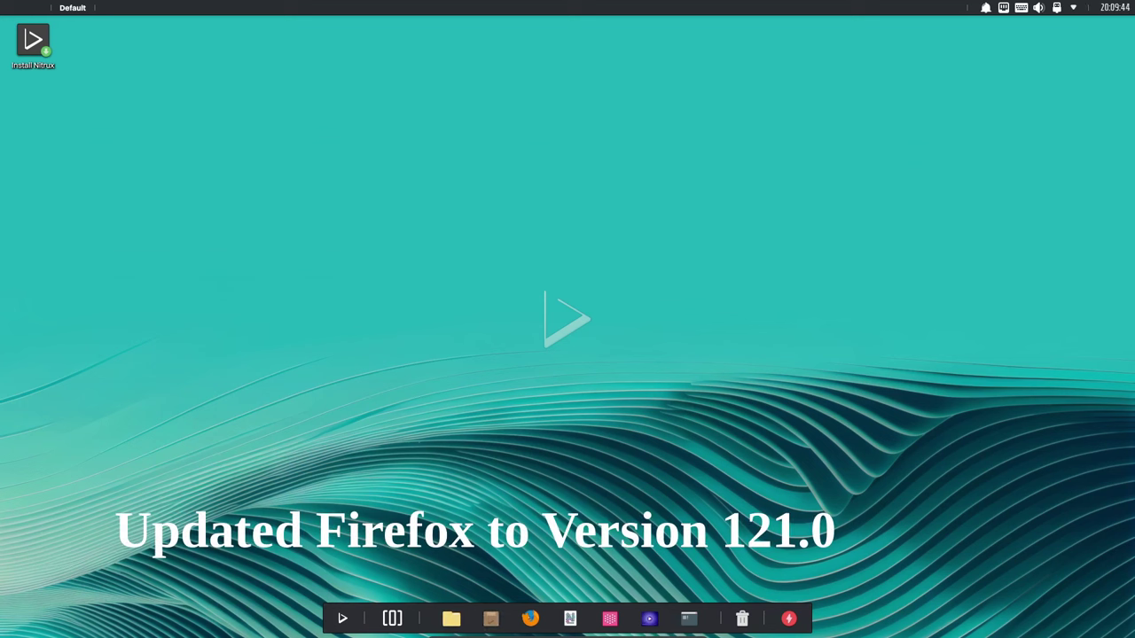
Launch Firefox and close the Welcome to Firefox and Firefox Privacy Notice tabs, keeping only the new tab.
{"action": "left_click", "coordinate": [530, 617]}
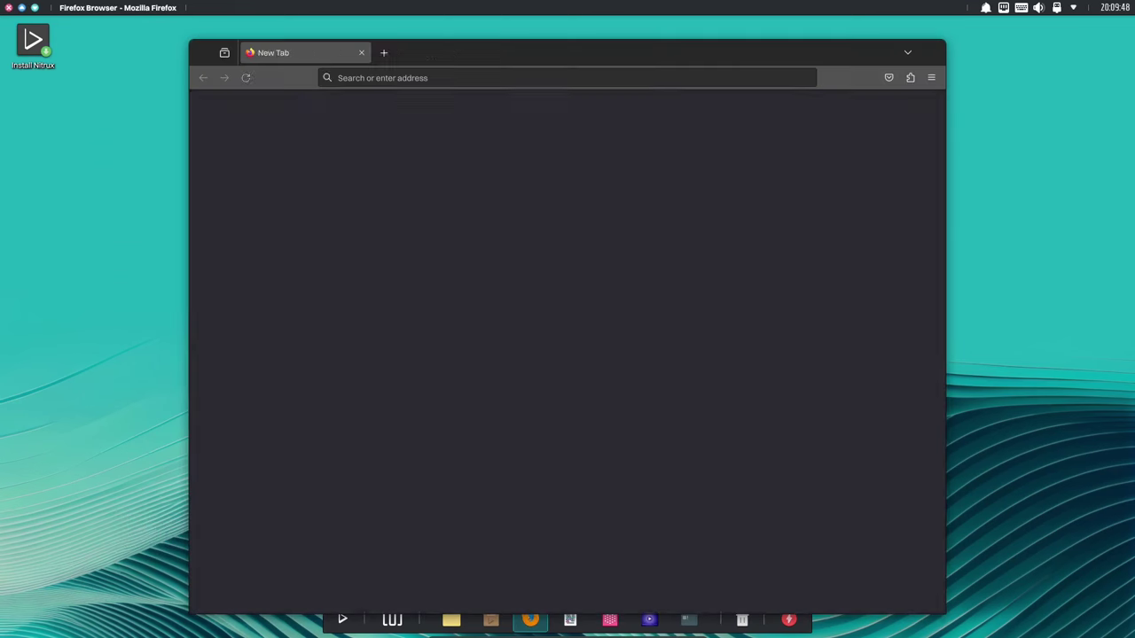
{"action": "left_click", "coordinate": [517, 52]}
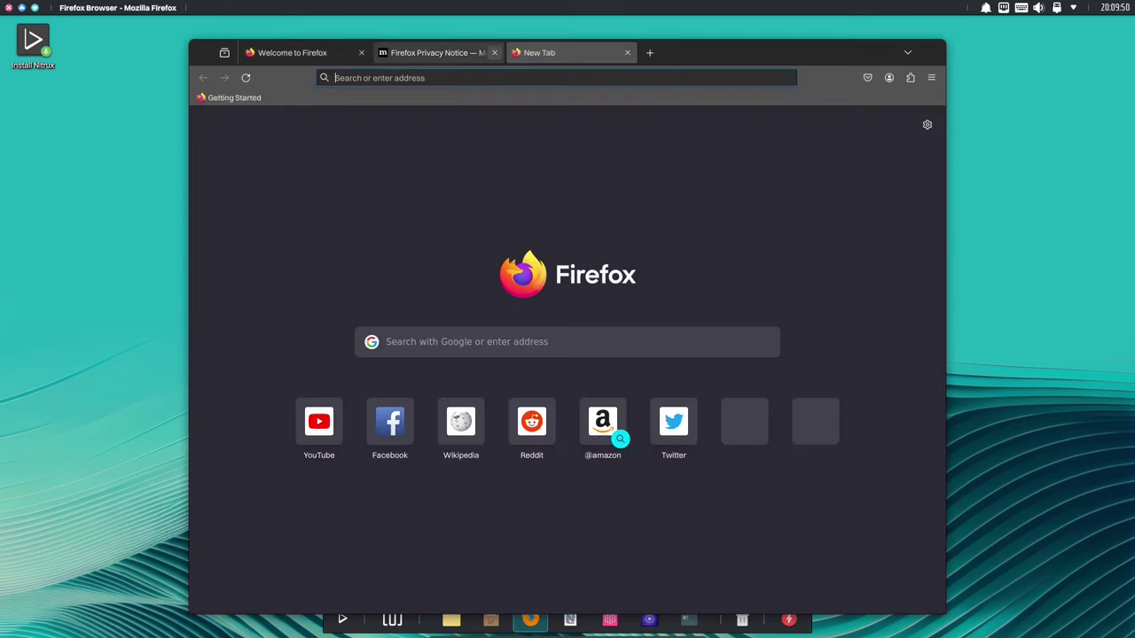
{"action": "left_click", "coordinate": [494, 52]}
{"action": "left_click", "coordinate": [305, 52]}
{"action": "left_click", "coordinate": [362, 53]}
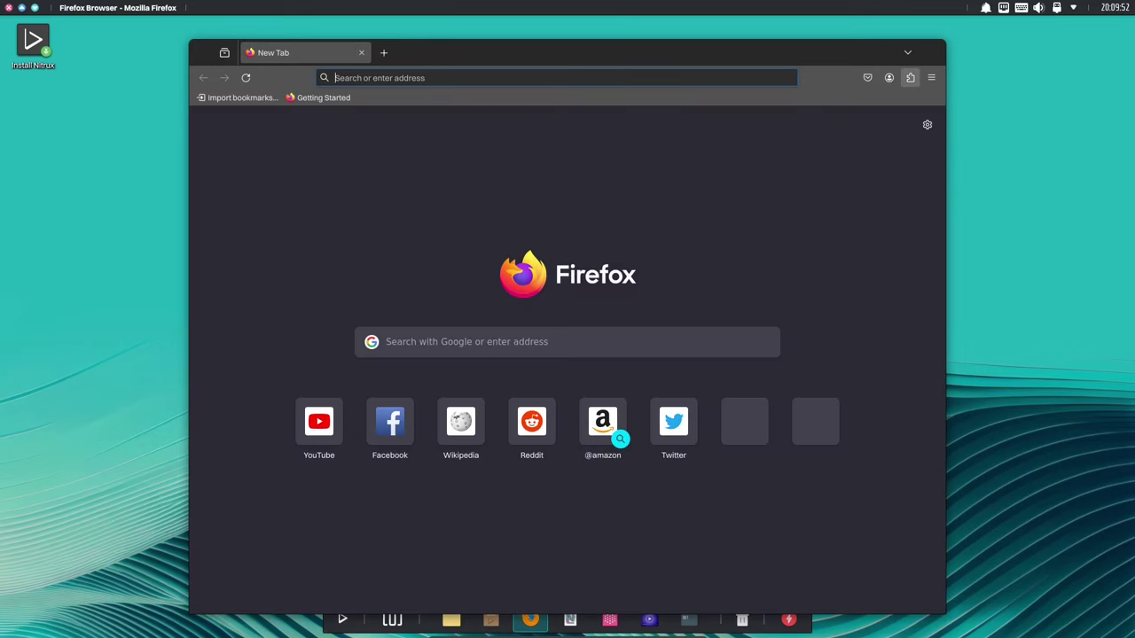
Check the installed Firefox version in its About window, closing both that window and the browser.
{"action": "left_click", "coordinate": [931, 77]}
{"action": "left_click", "coordinate": [851, 442]}
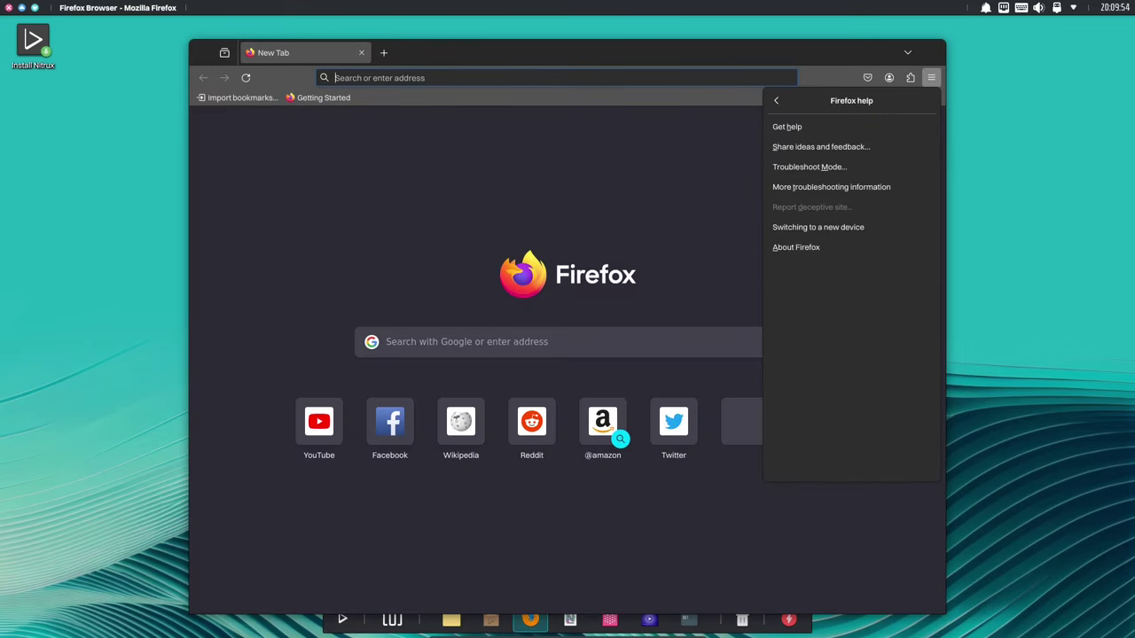
{"action": "left_click", "coordinate": [795, 247]}
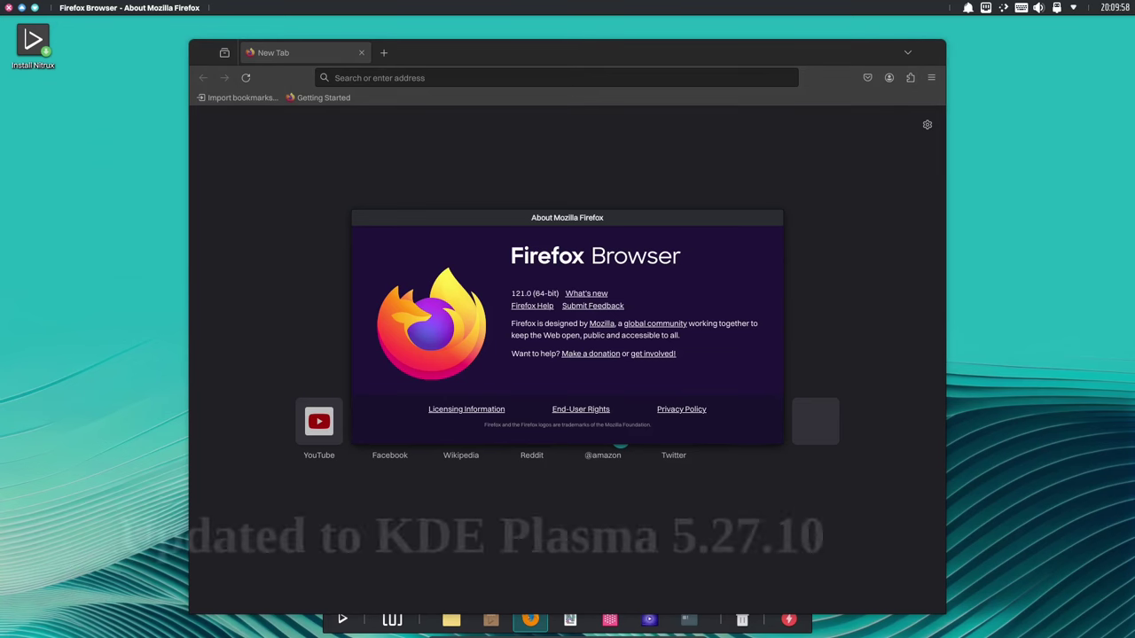
{"action": "key", "text": "alt+F4"}
{"action": "key", "text": "alt+F4"}
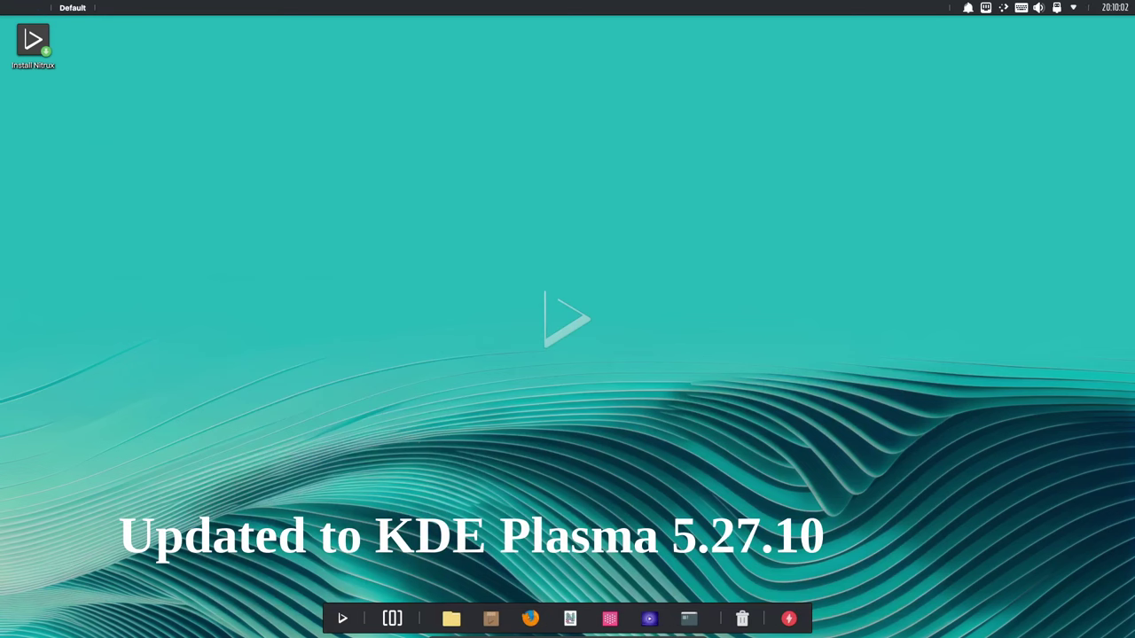
View the available global themes in System Settings, return to the settings overview and close it.
{"action": "key", "text": "super"}
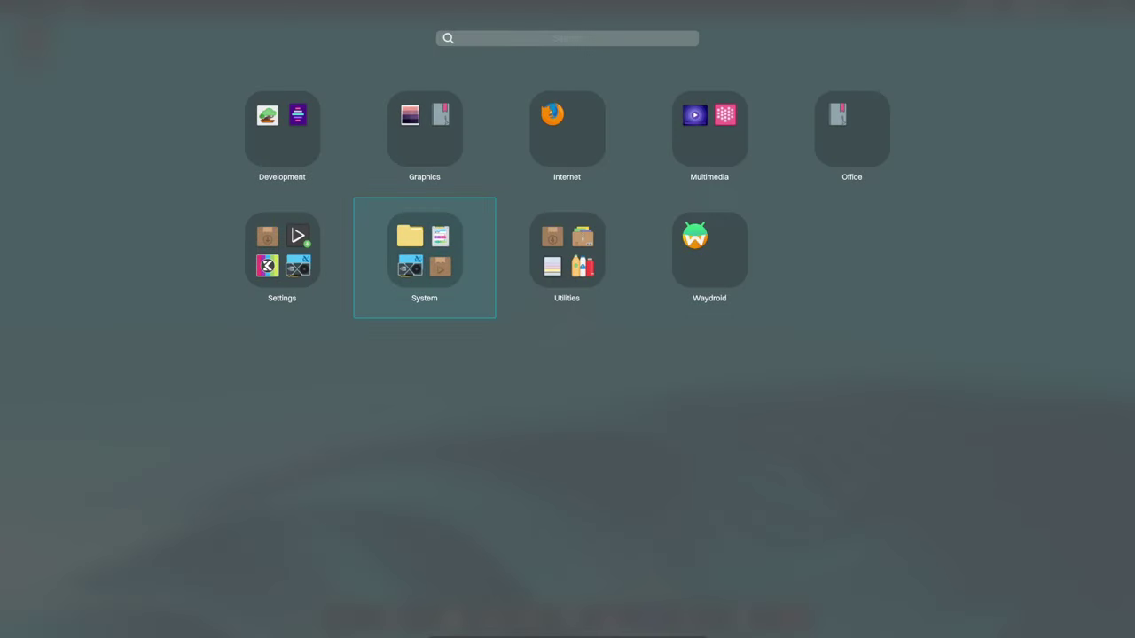
{"action": "left_click", "coordinate": [282, 257]}
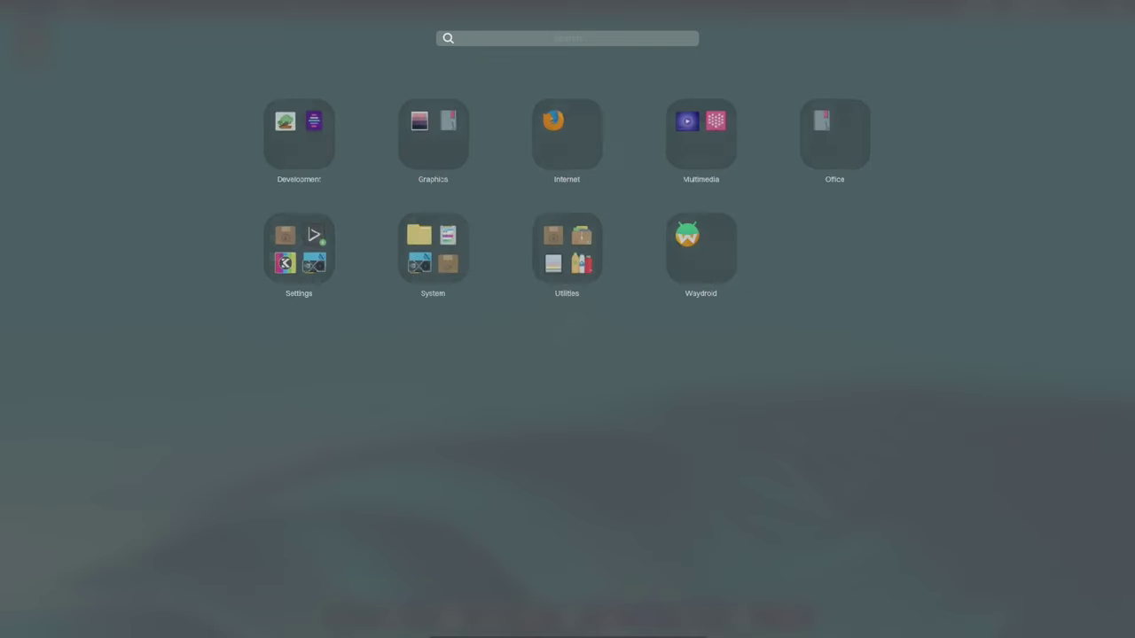
{"action": "key", "text": "Return"}
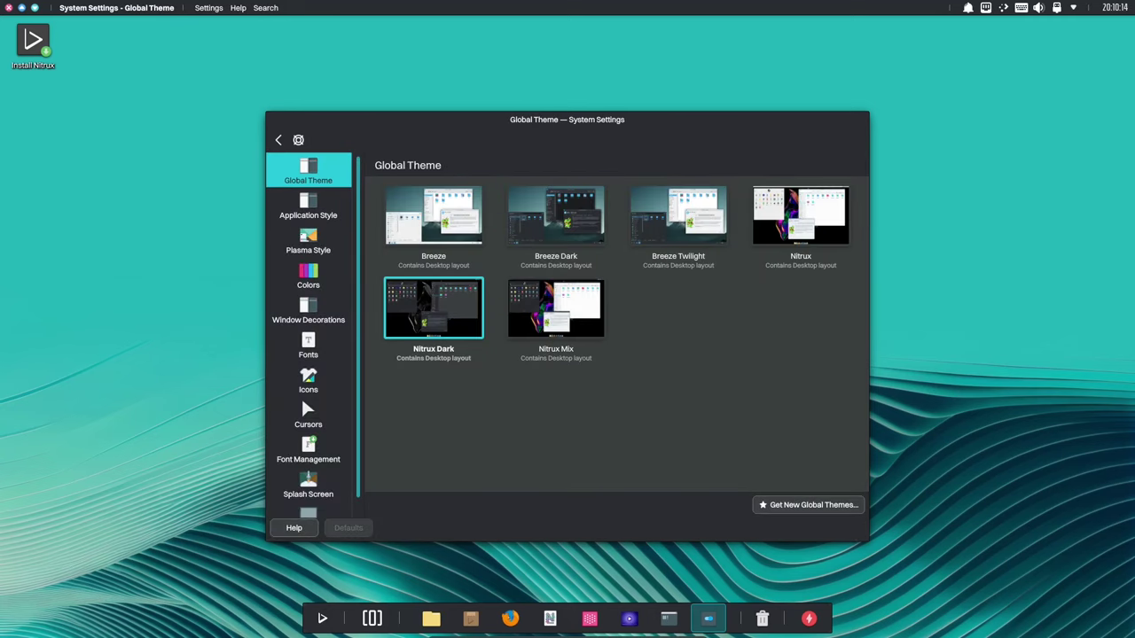
{"action": "scroll", "coordinate": [308, 426], "scroll_direction": "down", "scroll_amount": 1}
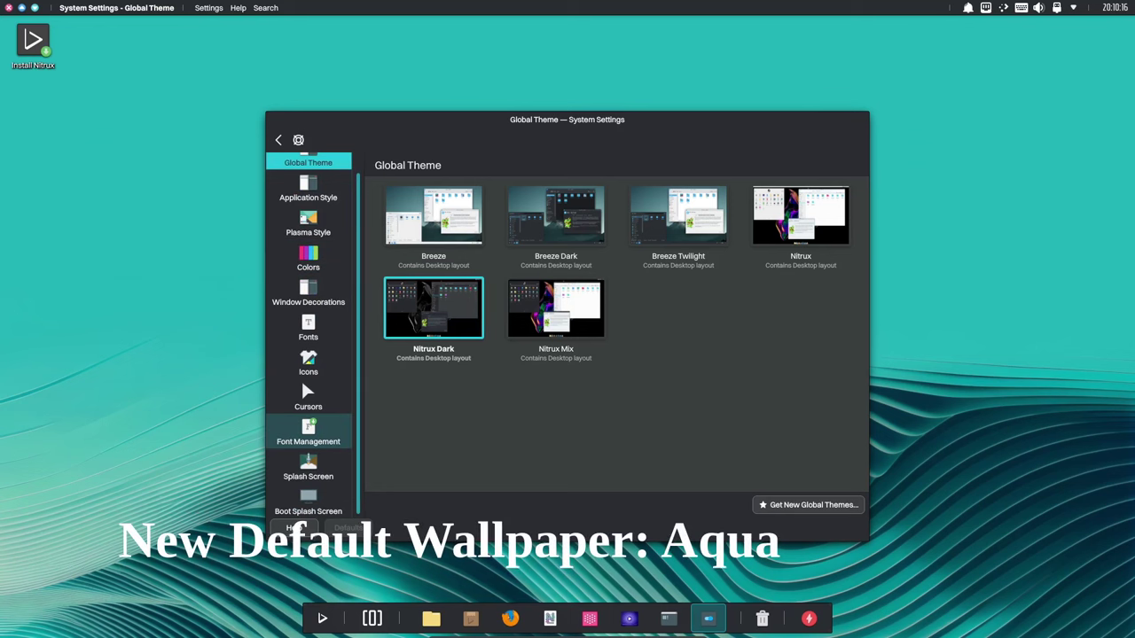
{"action": "scroll", "coordinate": [301, 377], "scroll_direction": "up", "scroll_amount": 1}
{"action": "left_click", "coordinate": [278, 139]}
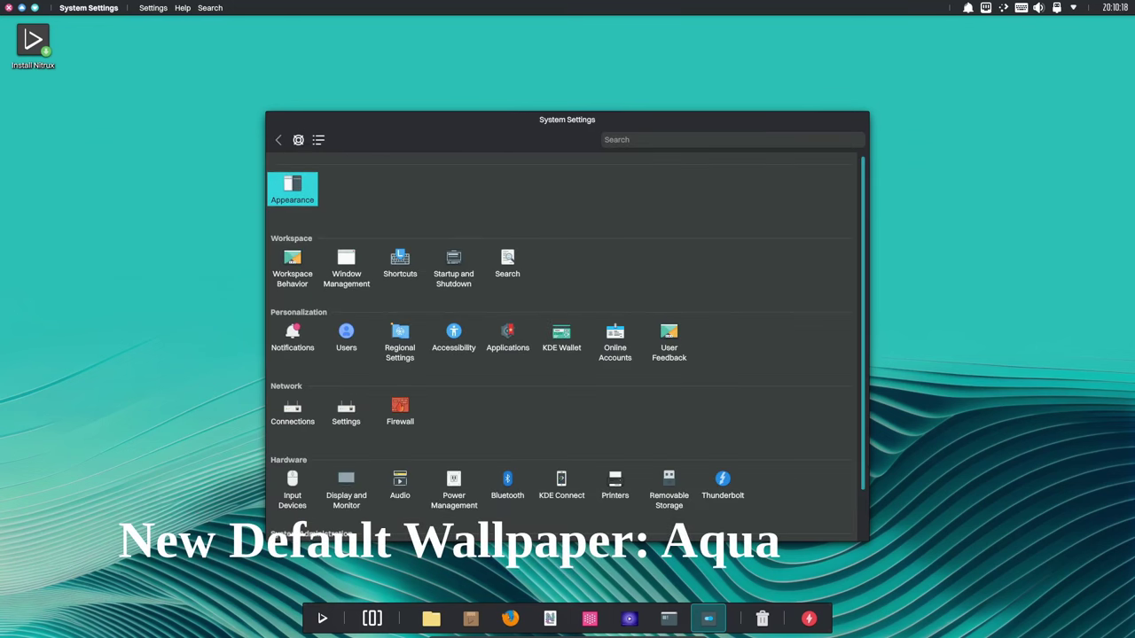
{"action": "left_click", "coordinate": [8, 7]}
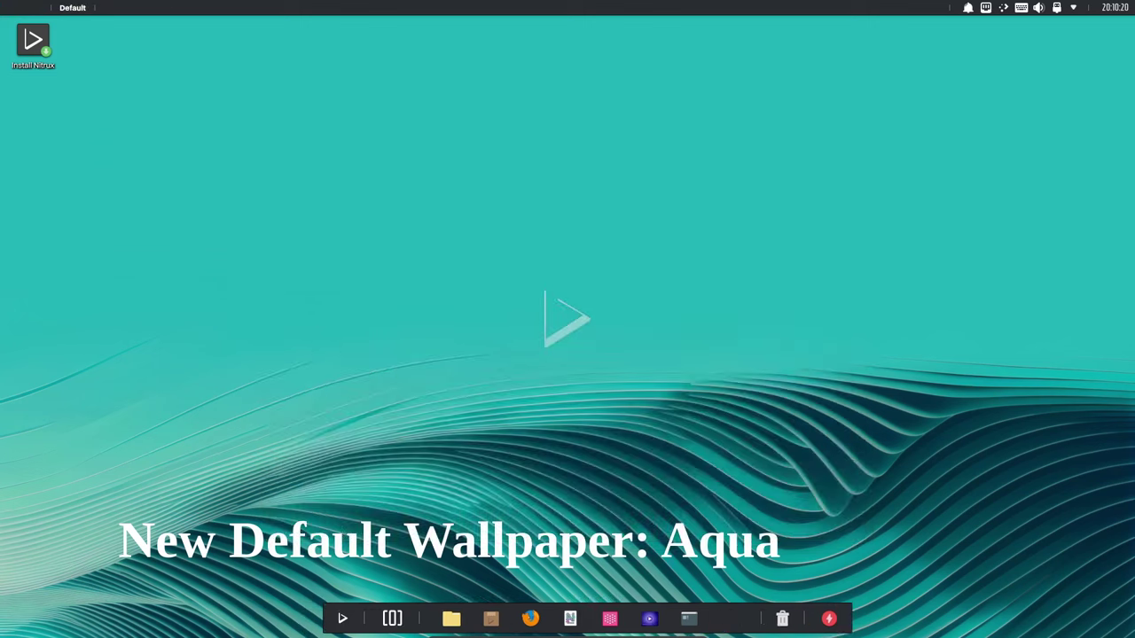
Browse the wallpapers offered in the desktop and wallpaper configuration, closing it without changing the wallpaper.
{"action": "right_click", "coordinate": [371, 77]}
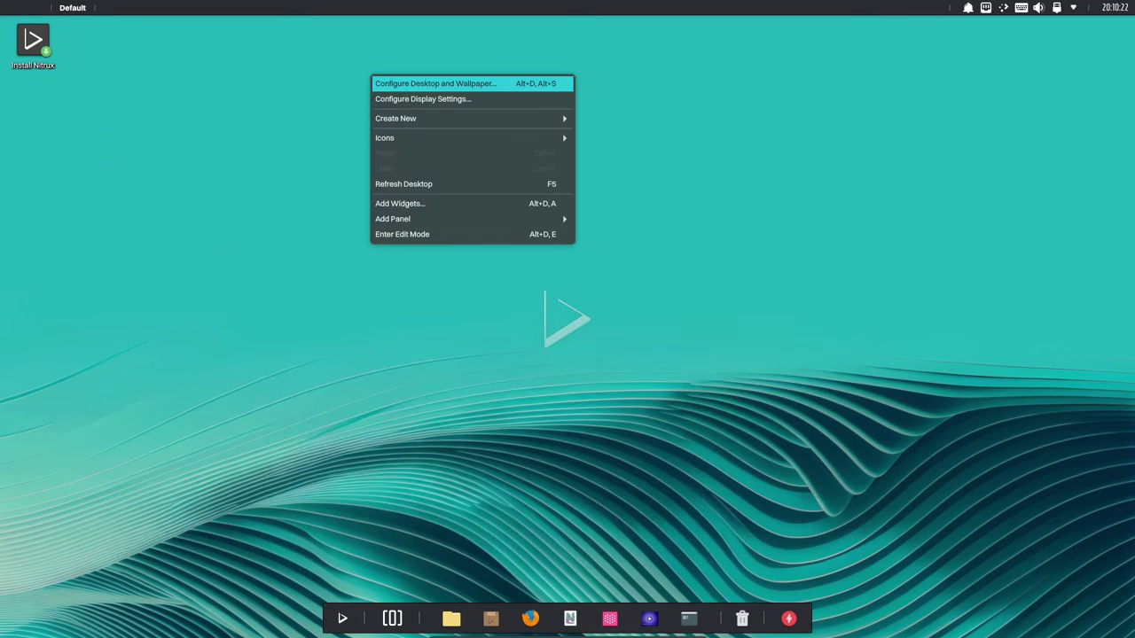
{"action": "left_click", "coordinate": [425, 84]}
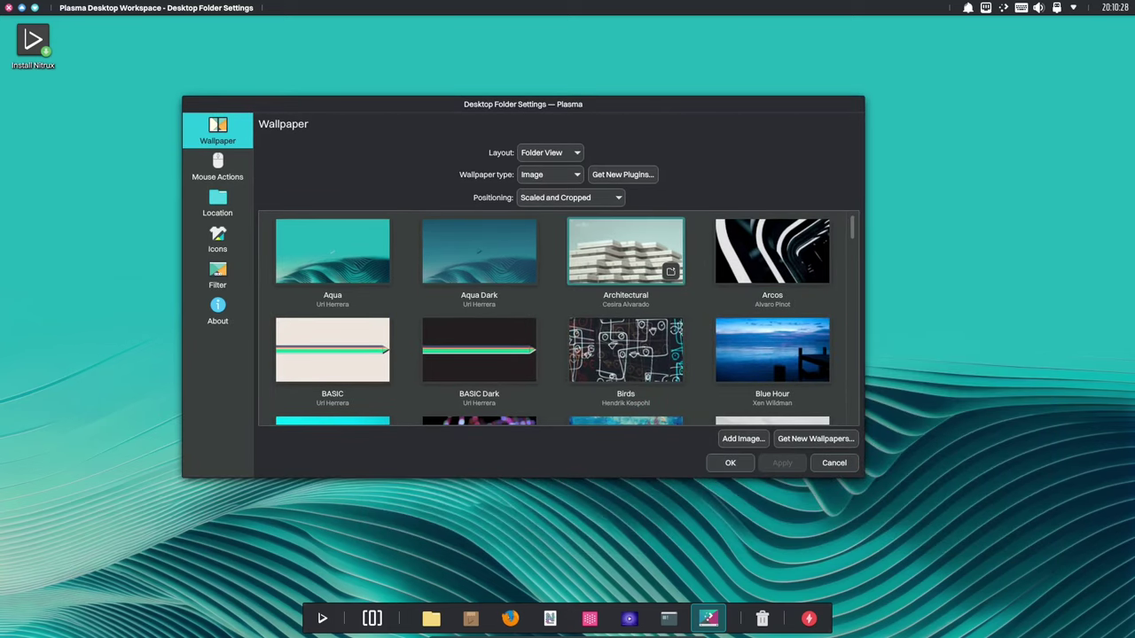
{"action": "scroll", "coordinate": [625, 257], "scroll_direction": "down", "scroll_amount": 1}
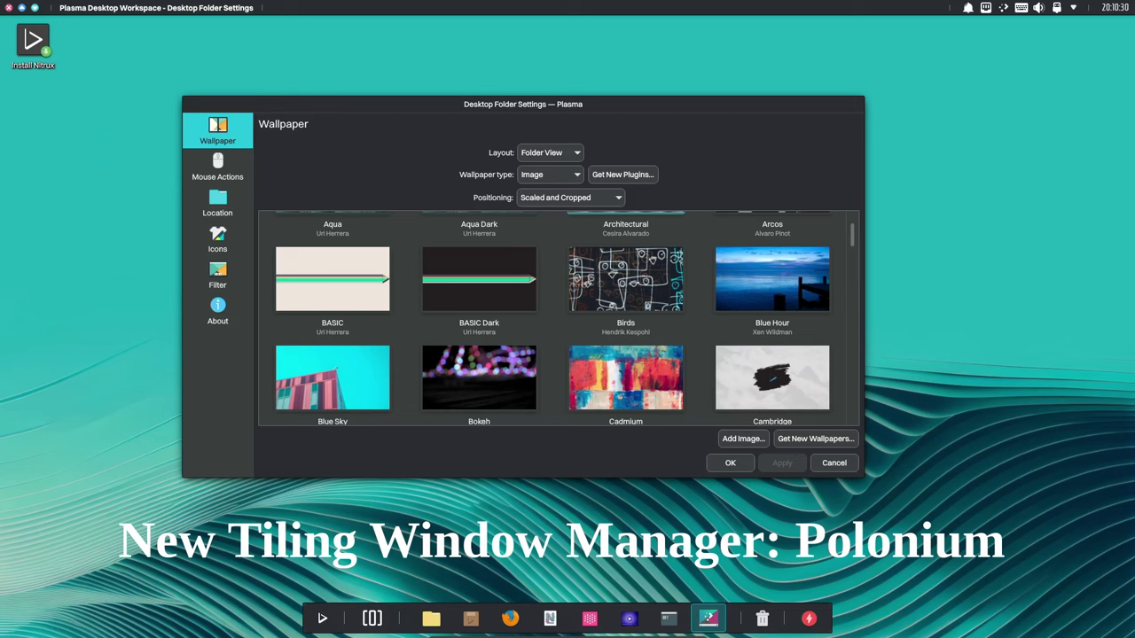
{"action": "scroll", "coordinate": [625, 249], "scroll_direction": "down", "scroll_amount": 3}
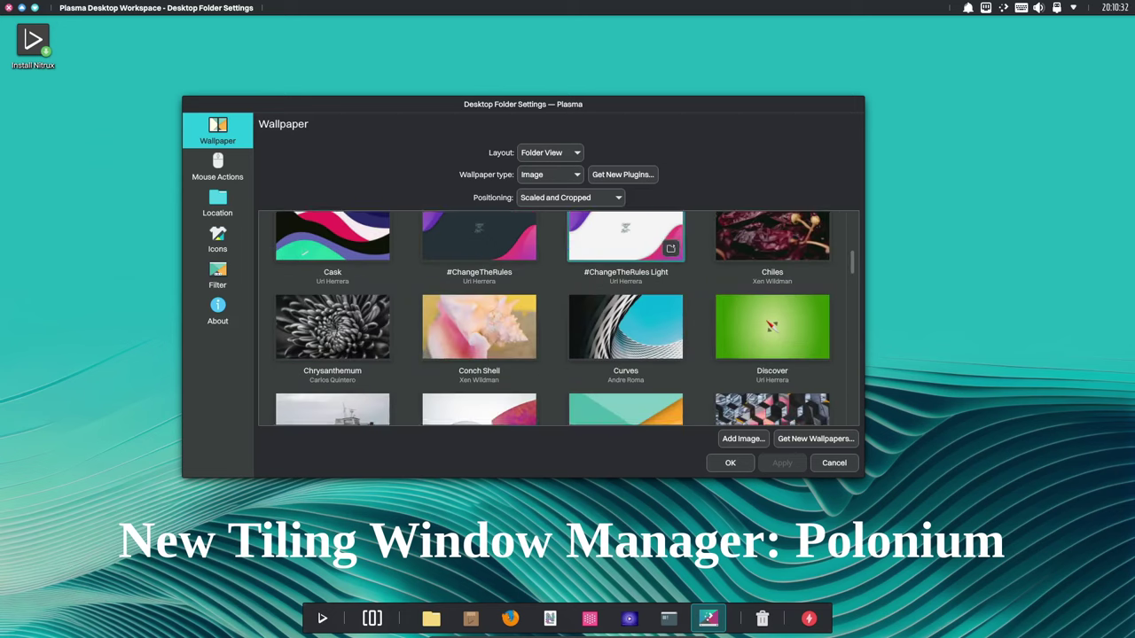
{"action": "scroll", "coordinate": [625, 248], "scroll_direction": "down", "scroll_amount": 4}
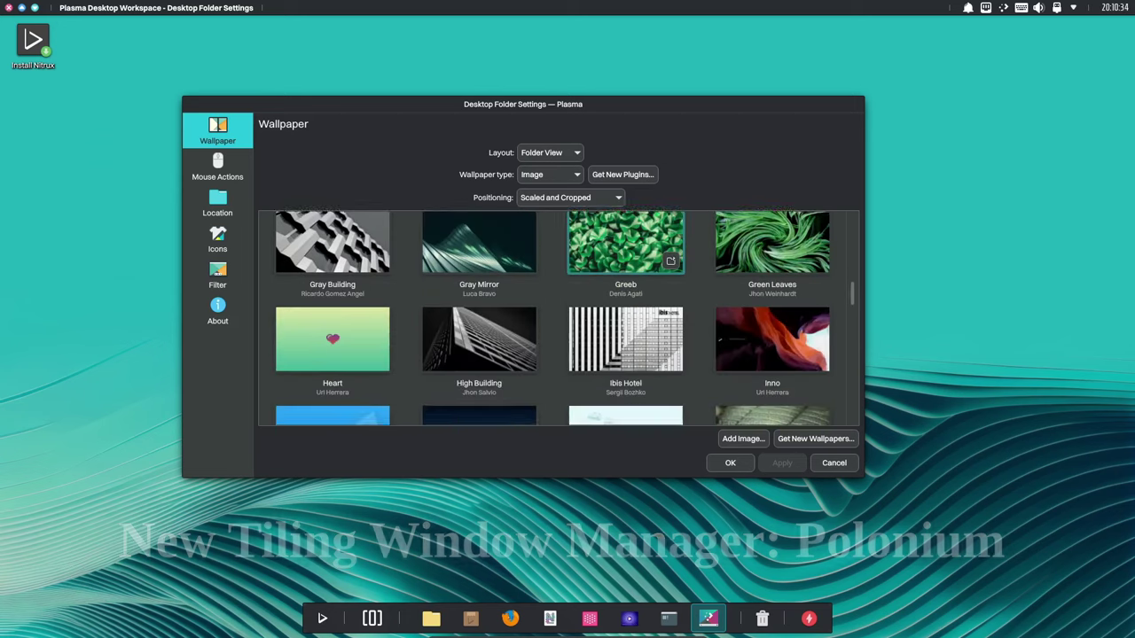
{"action": "scroll", "coordinate": [625, 248], "scroll_direction": "down", "scroll_amount": 3}
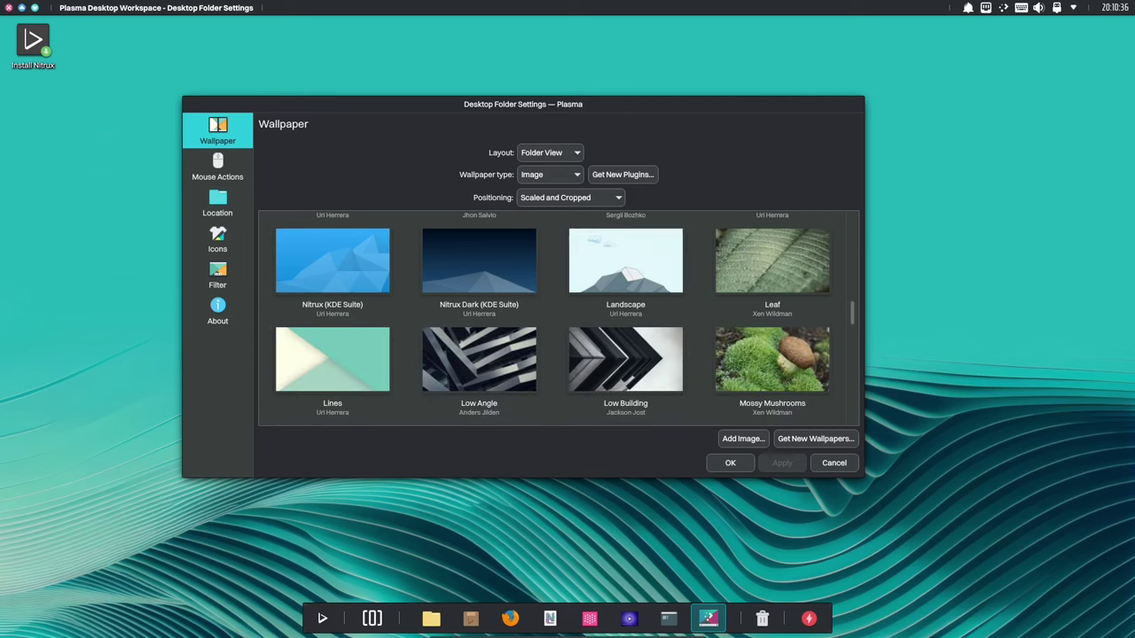
{"action": "scroll", "coordinate": [625, 253], "scroll_direction": "up", "scroll_amount": 12}
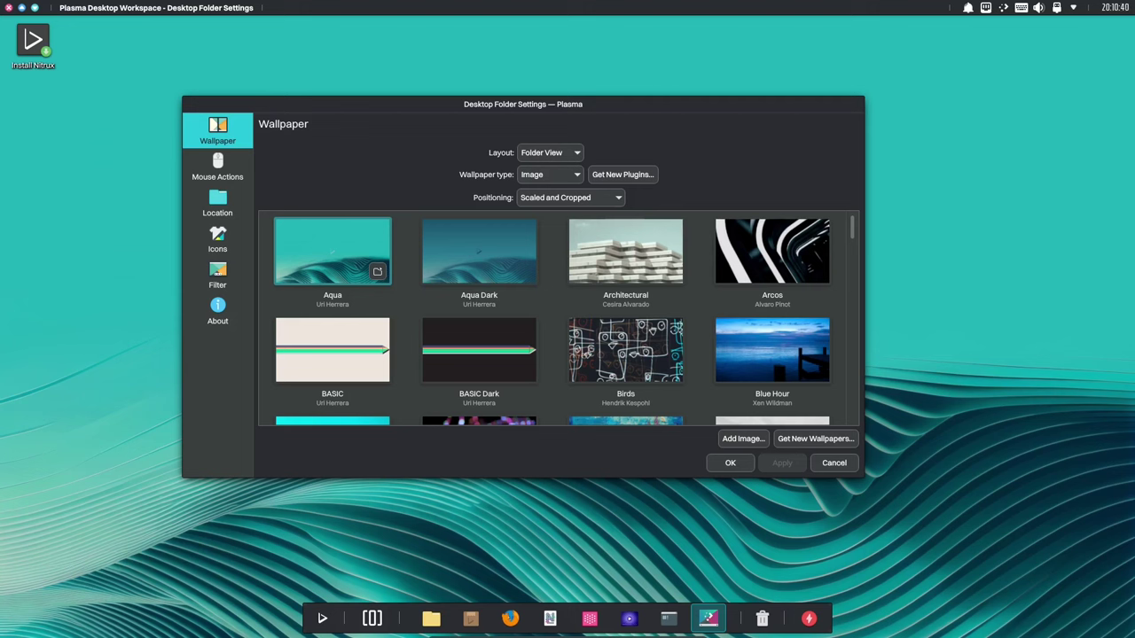
{"action": "left_click", "coordinate": [8, 8]}
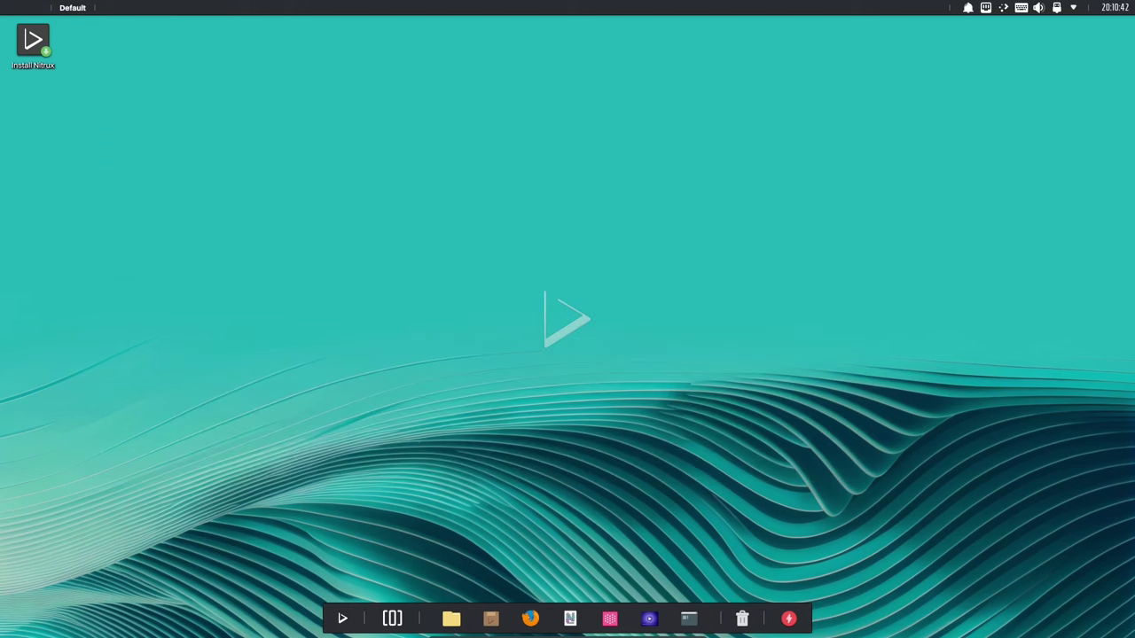
Open the Index file manager with a second window alongside the first.
{"action": "left_click", "coordinate": [451, 618]}
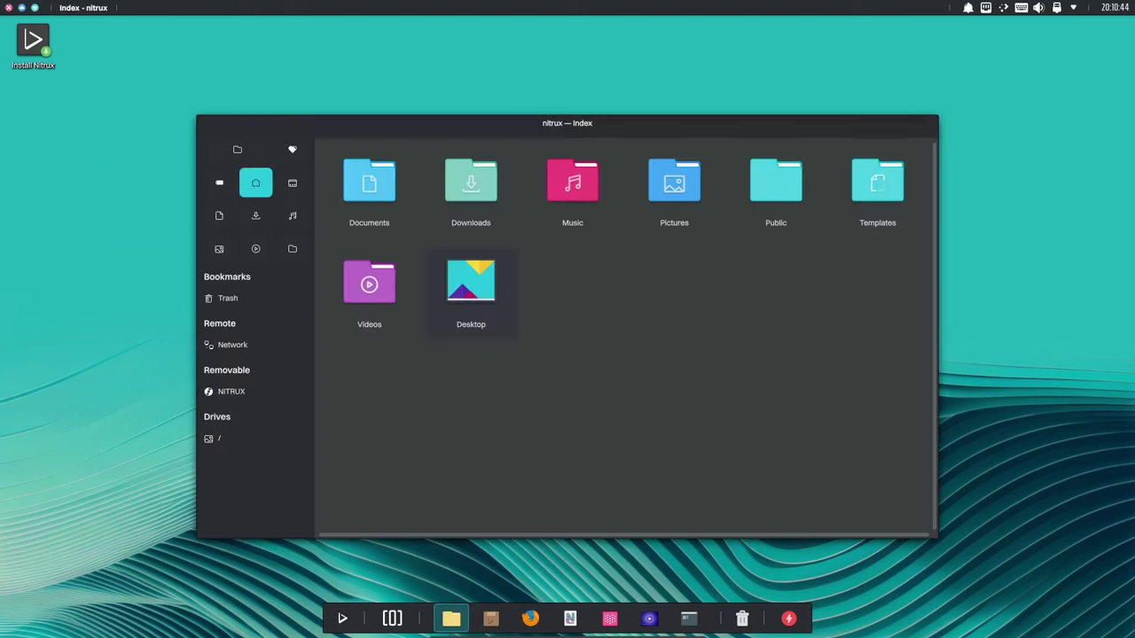
{"action": "right_click", "coordinate": [451, 618]}
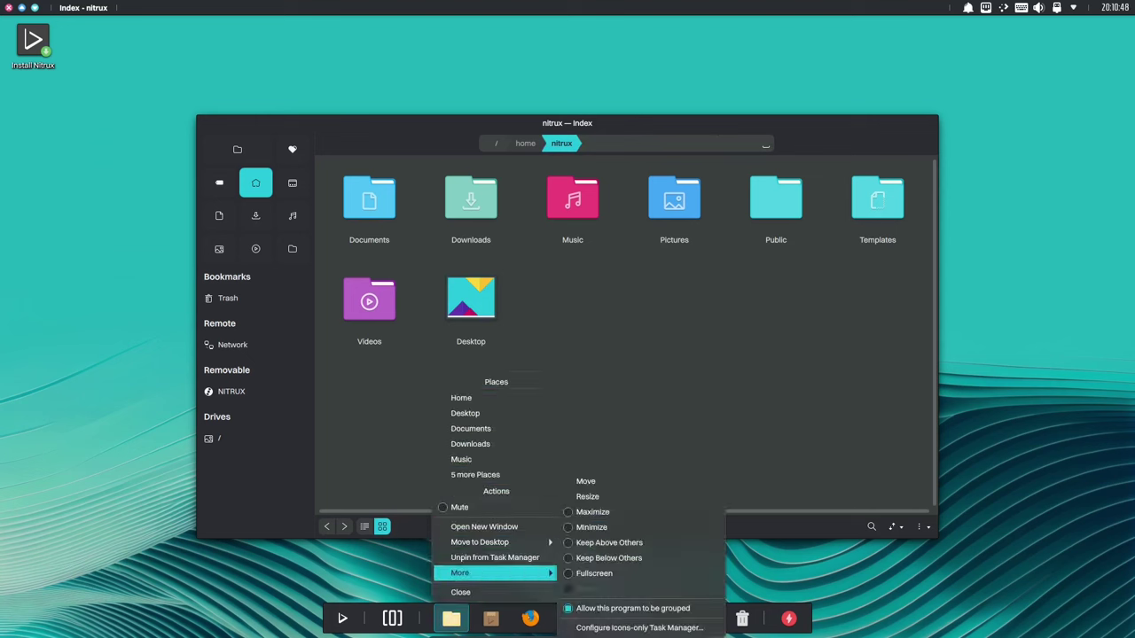
{"action": "left_click", "coordinate": [479, 526]}
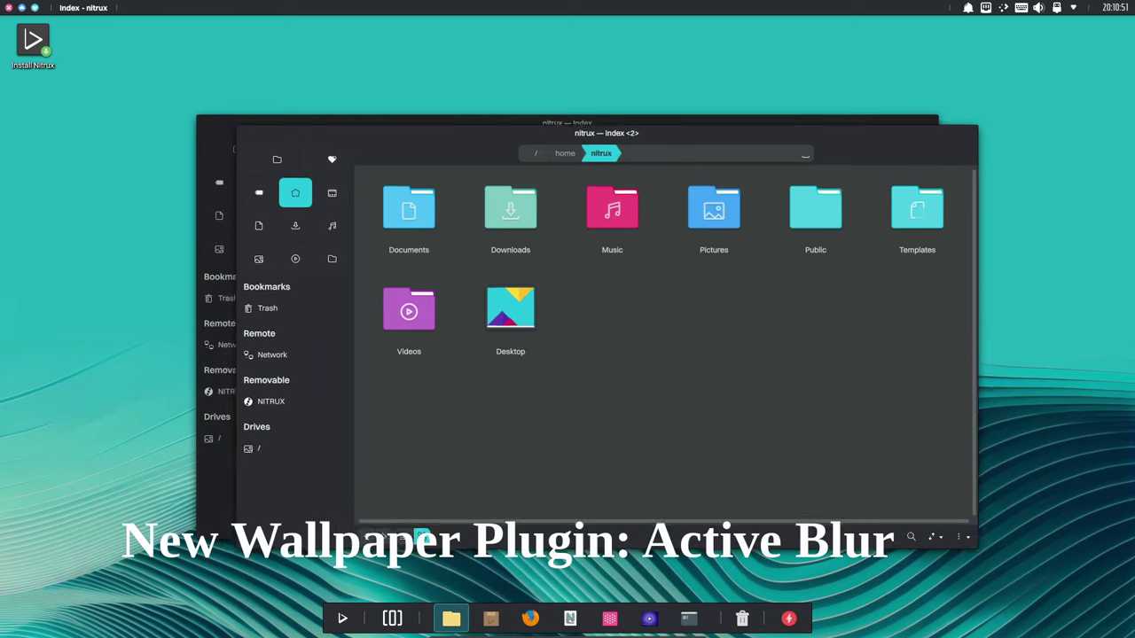
Try window tiling by snapping the second Index window to a screen quarter and rearranging both windows, closing both when done.
{"action": "left_click_drag", "start_coordinate": [708, 133], "coordinate": [1134, 24]}
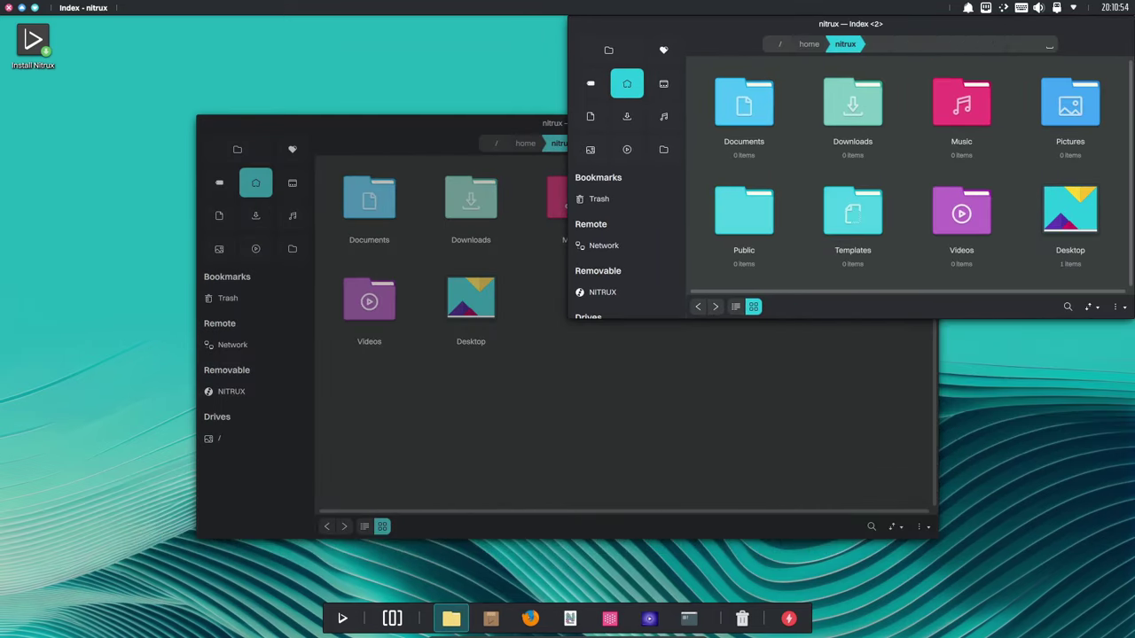
{"action": "left_click_drag", "start_coordinate": [496, 124], "coordinate": [183, 32]}
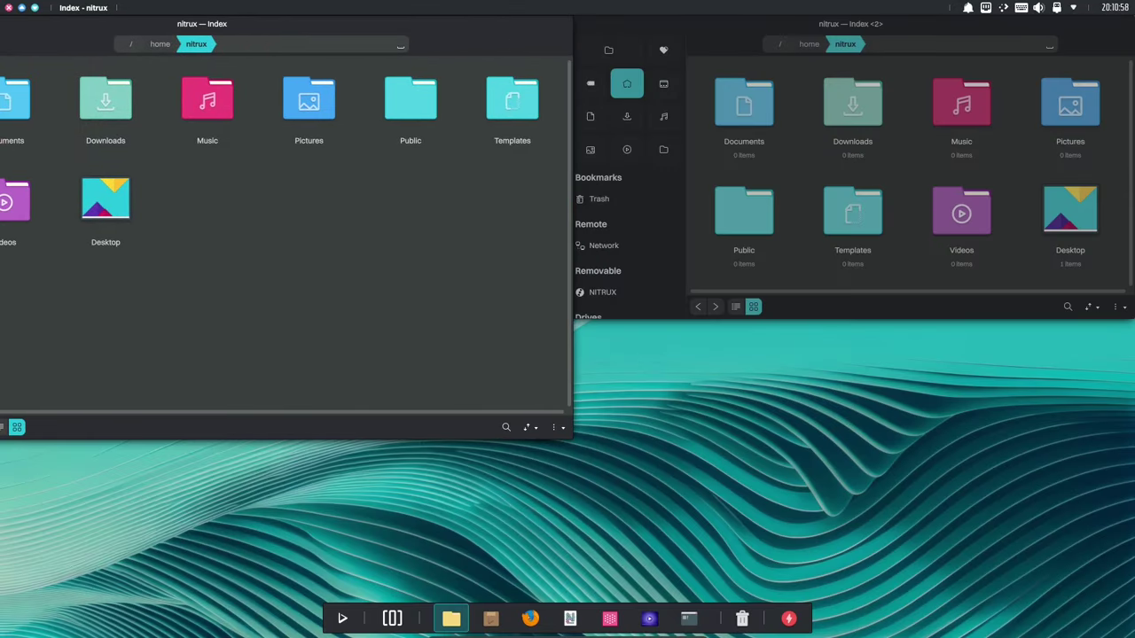
{"action": "left_click_drag", "start_coordinate": [196, 24], "coordinate": [154, 59]}
{"action": "left_click_drag", "start_coordinate": [824, 24], "coordinate": [874, 99]}
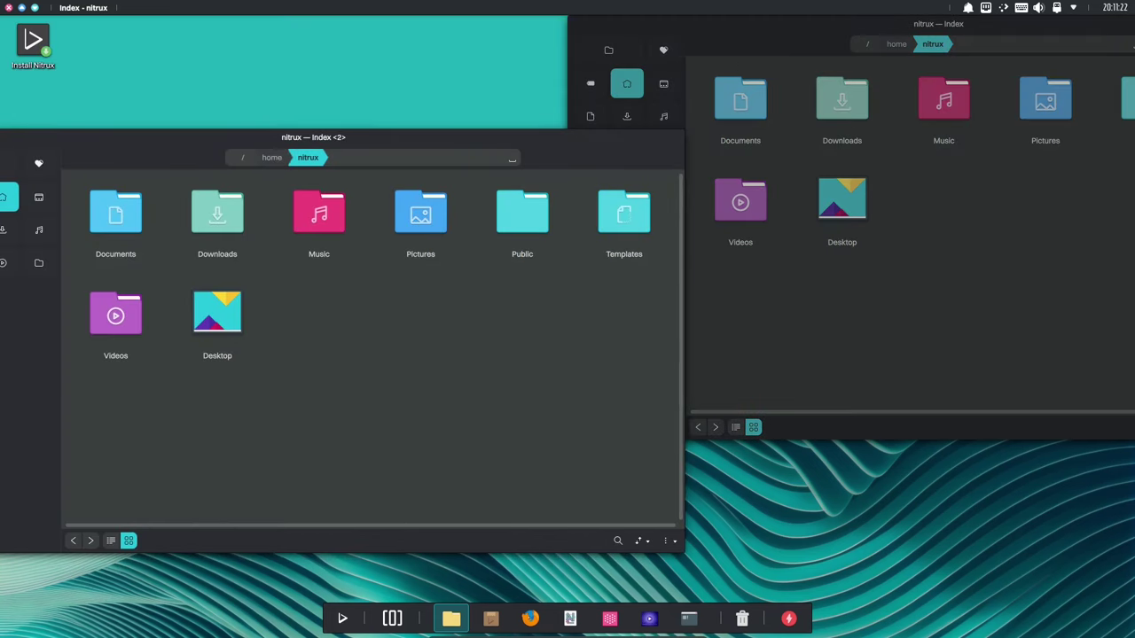
{"action": "left_click", "coordinate": [9, 8]}
{"action": "left_click", "coordinate": [8, 8]}
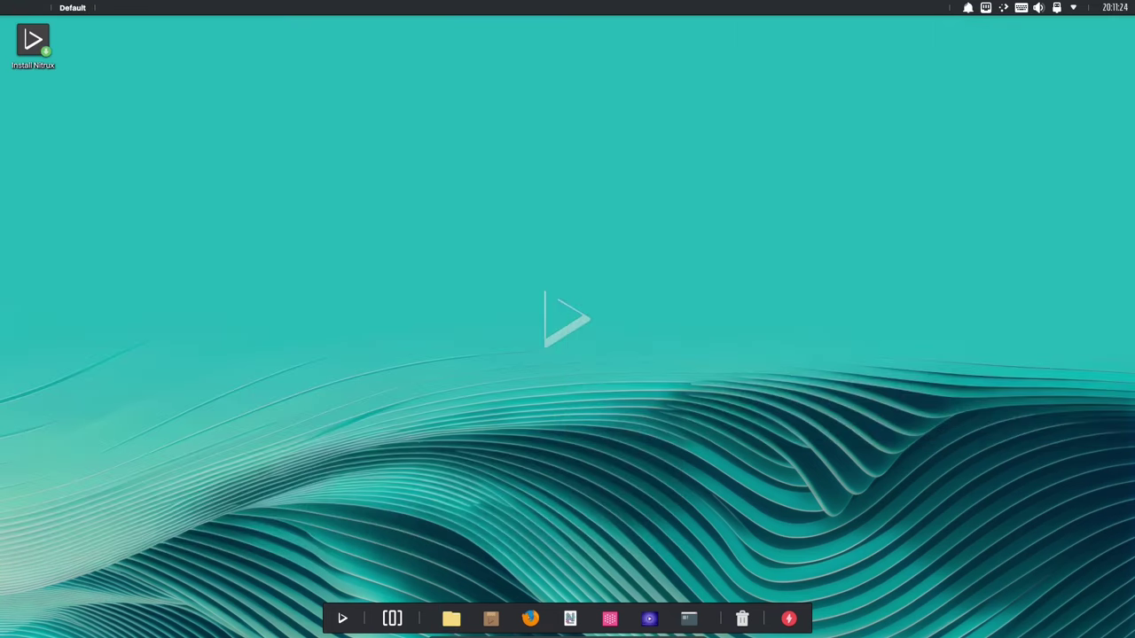
Browse the desktop widgets available to add, from Activities down past Lock Keys Status, and close the list without adding any.
{"action": "right_click", "coordinate": [386, 267]}
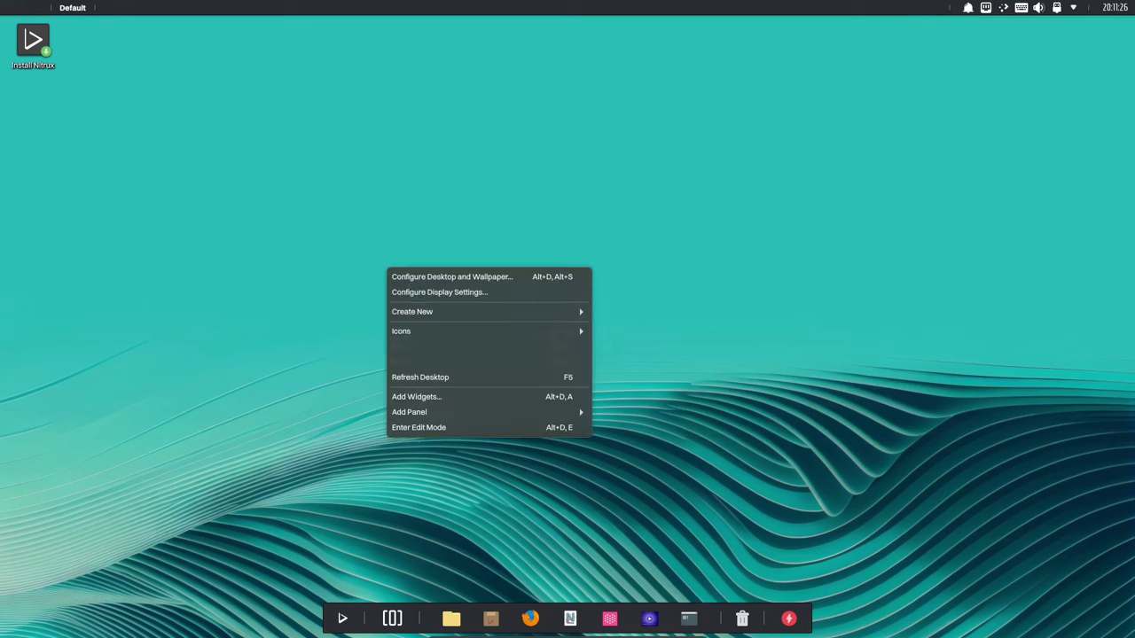
{"action": "mouse_move", "coordinate": [488, 412]}
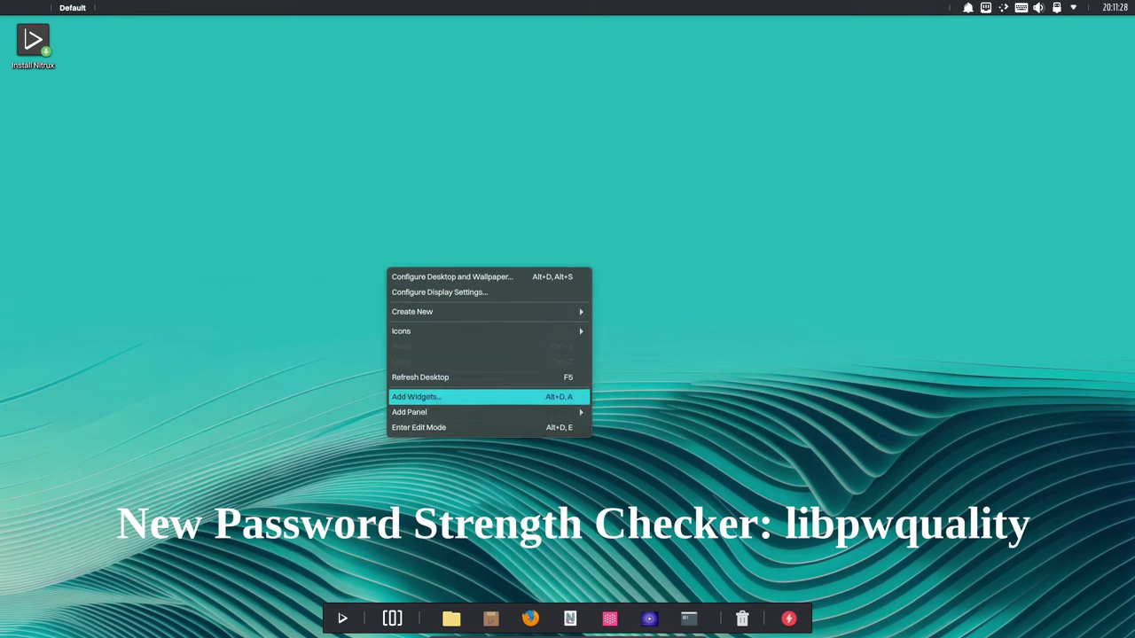
{"action": "left_click", "coordinate": [417, 396]}
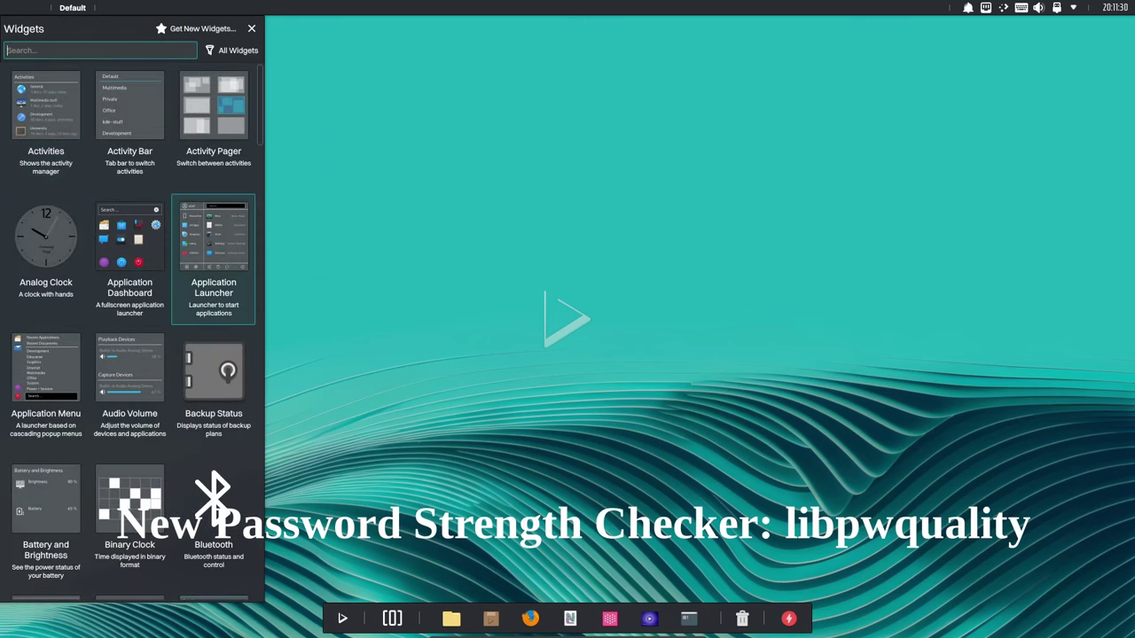
{"action": "scroll", "coordinate": [213, 310], "scroll_direction": "down", "scroll_amount": 4}
{"action": "scroll", "coordinate": [212, 284], "scroll_direction": "down", "scroll_amount": 5}
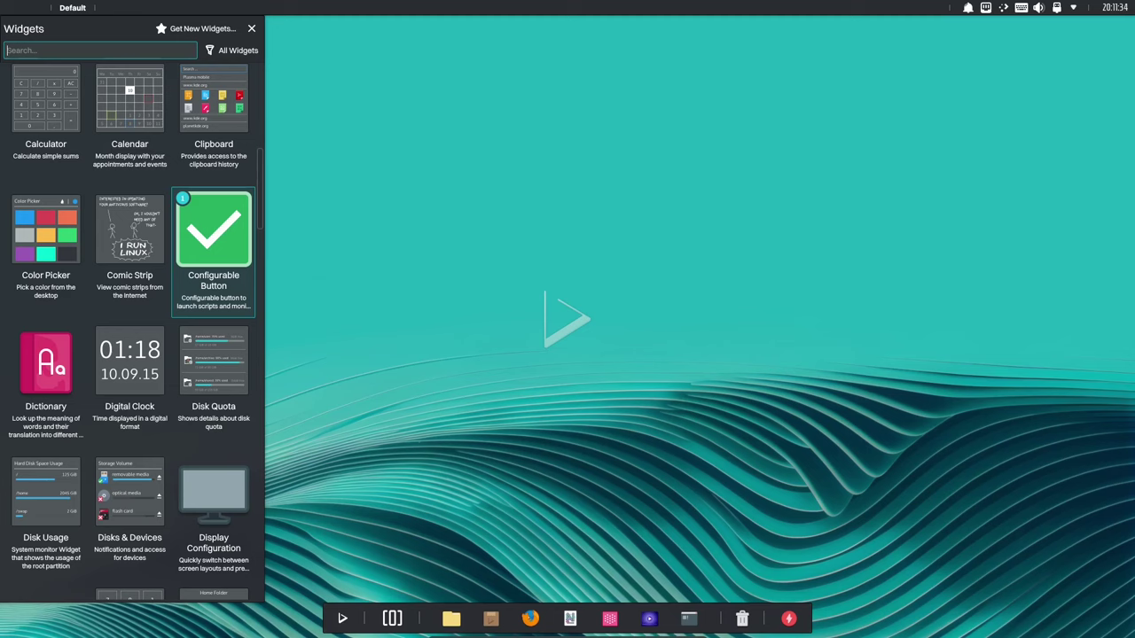
{"action": "scroll", "coordinate": [213, 306], "scroll_direction": "down", "scroll_amount": 4}
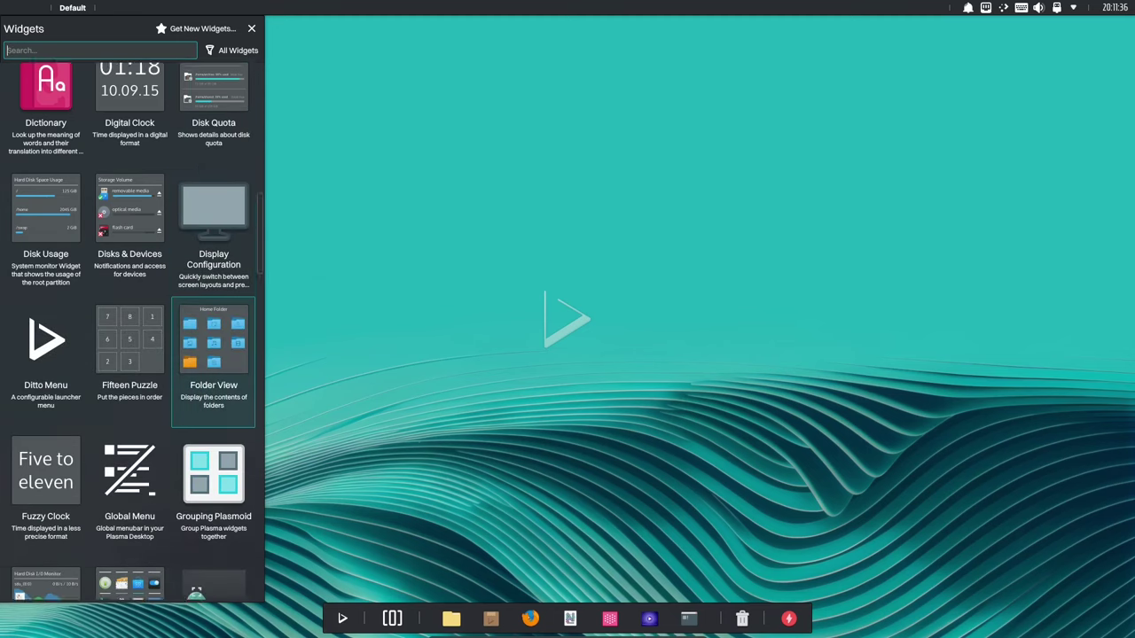
{"action": "scroll", "coordinate": [212, 372], "scroll_direction": "down", "scroll_amount": 5}
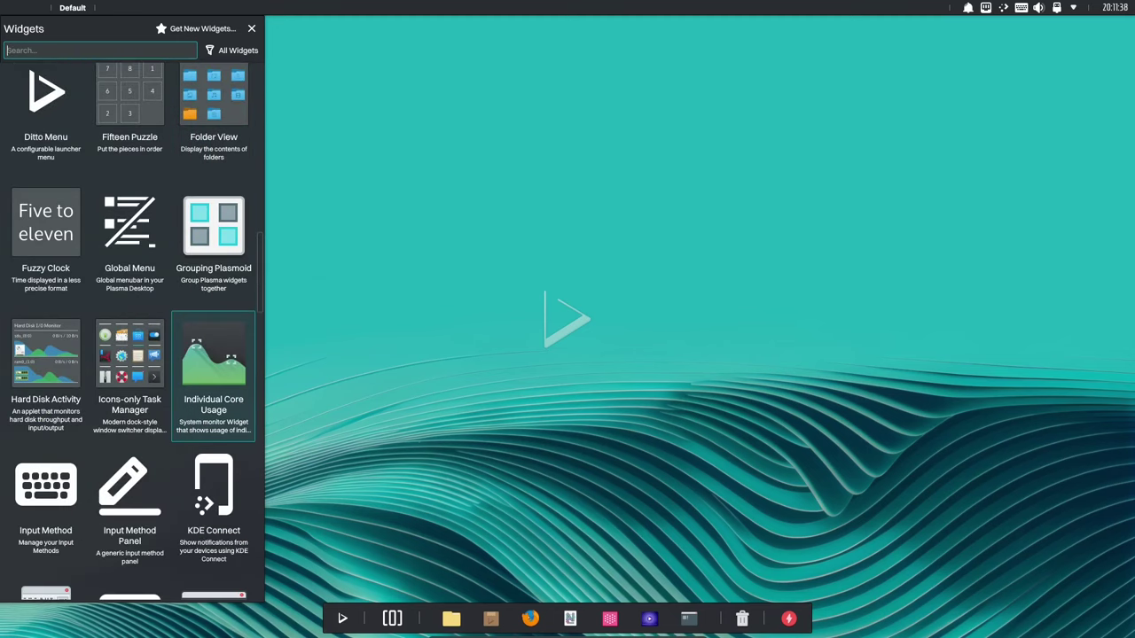
{"action": "scroll", "coordinate": [213, 372], "scroll_direction": "down", "scroll_amount": 5}
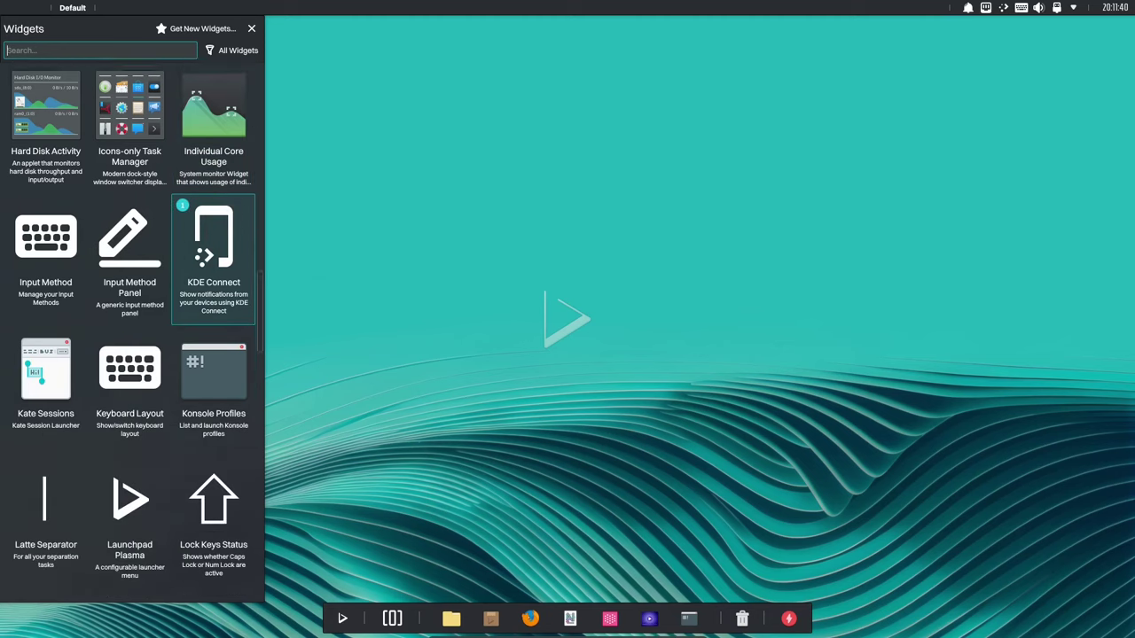
{"action": "scroll", "coordinate": [213, 372], "scroll_direction": "down", "scroll_amount": 3}
{"action": "key", "text": "Escape"}
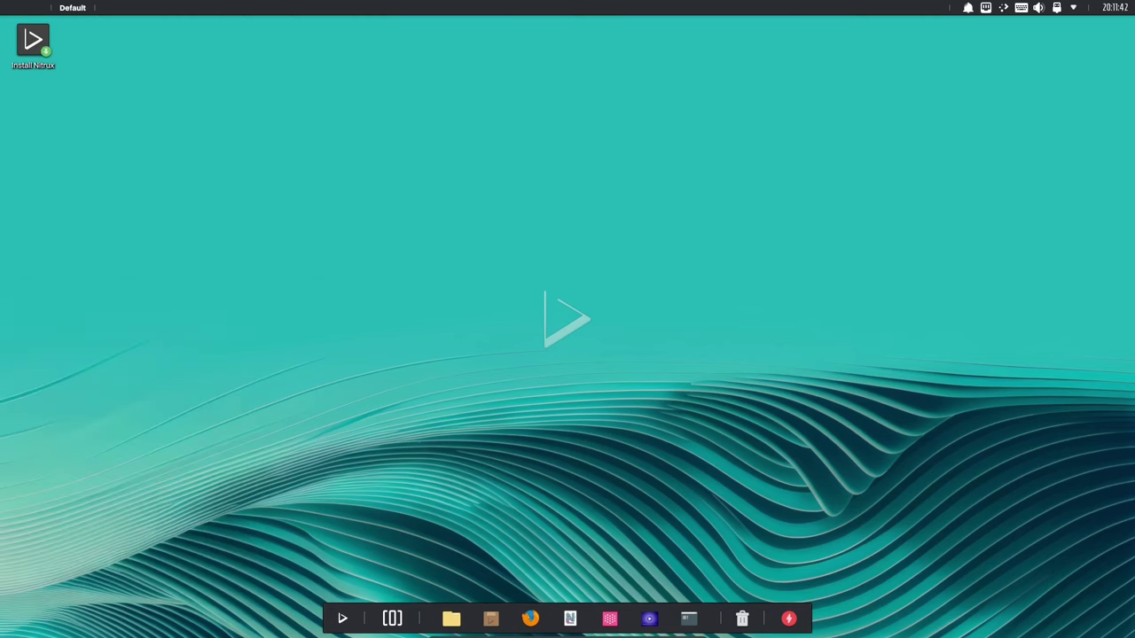
Open System Monitor from the System applications, move its window toward the upper left, and look through the overview's process list.
{"action": "key", "text": "super"}
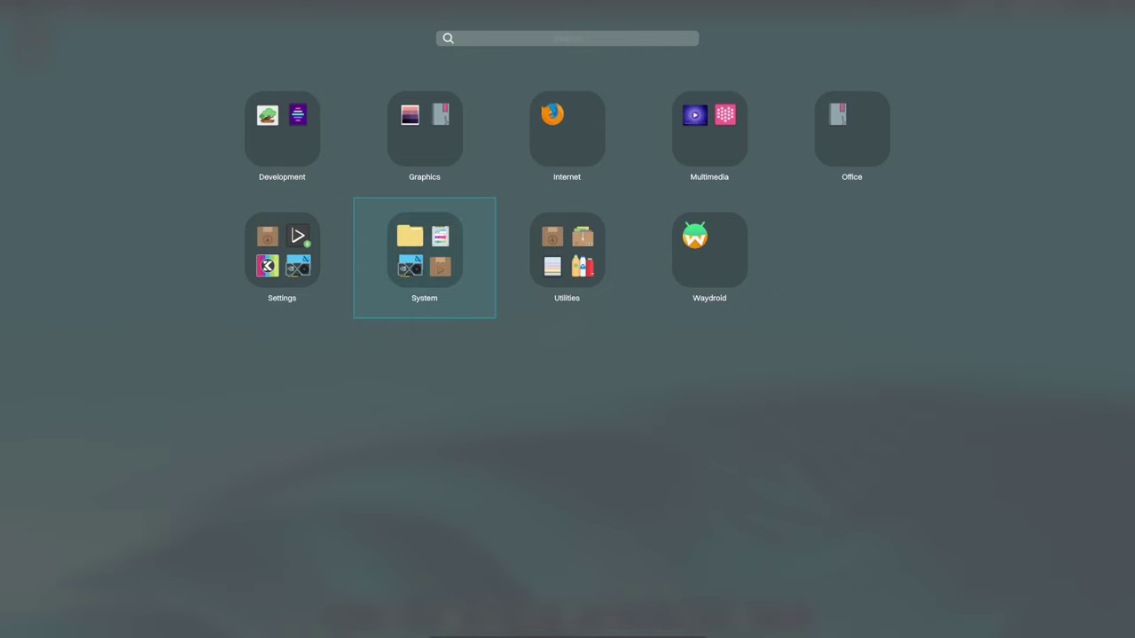
{"action": "left_click", "coordinate": [423, 256]}
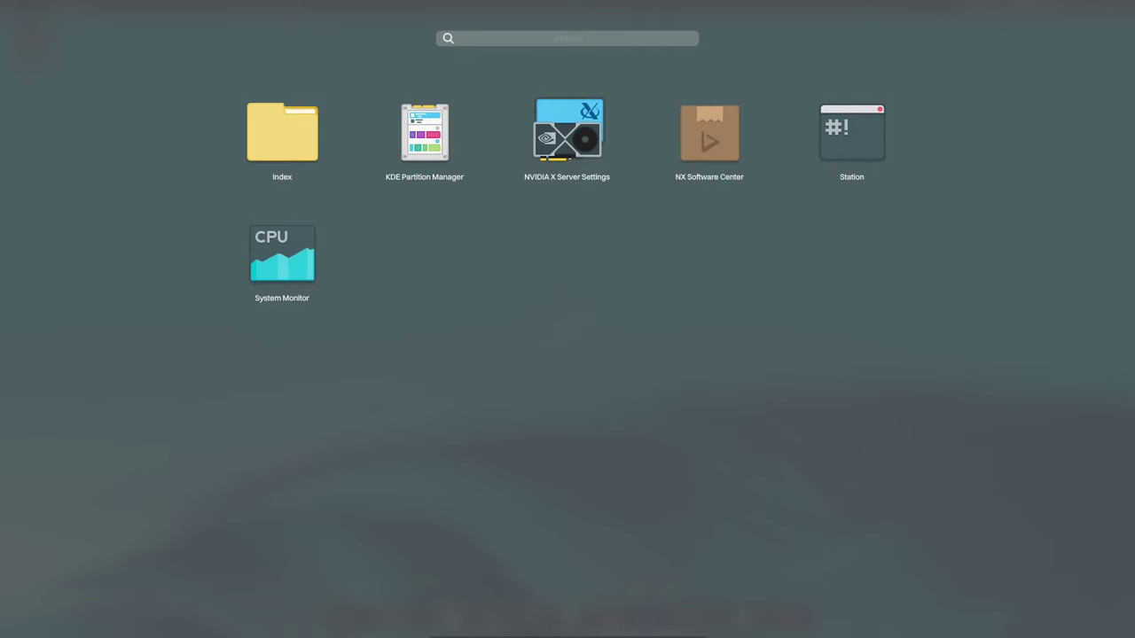
{"action": "left_click", "coordinate": [282, 255]}
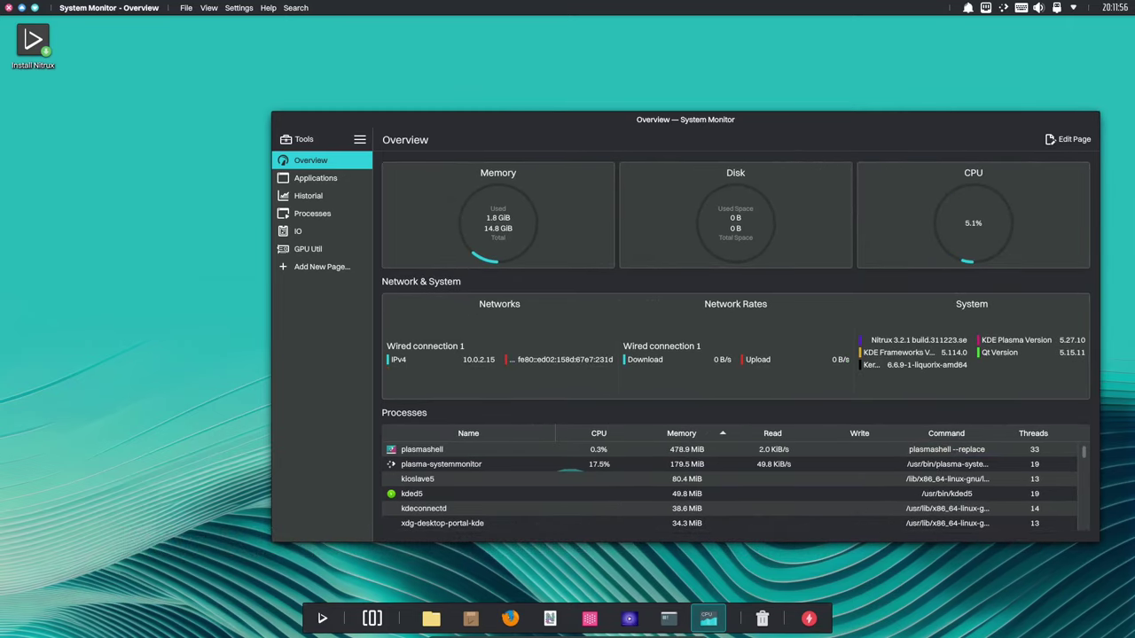
{"action": "left_click_drag", "start_coordinate": [686, 119], "coordinate": [527, 71]}
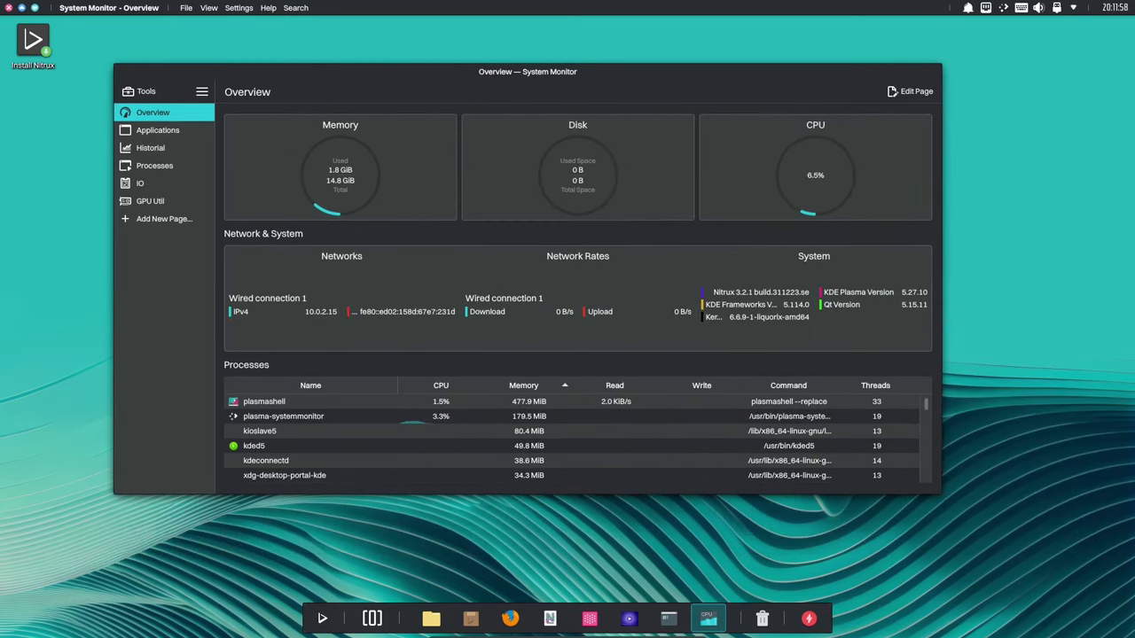
{"action": "scroll", "coordinate": [568, 439], "scroll_direction": "down", "scroll_amount": 5}
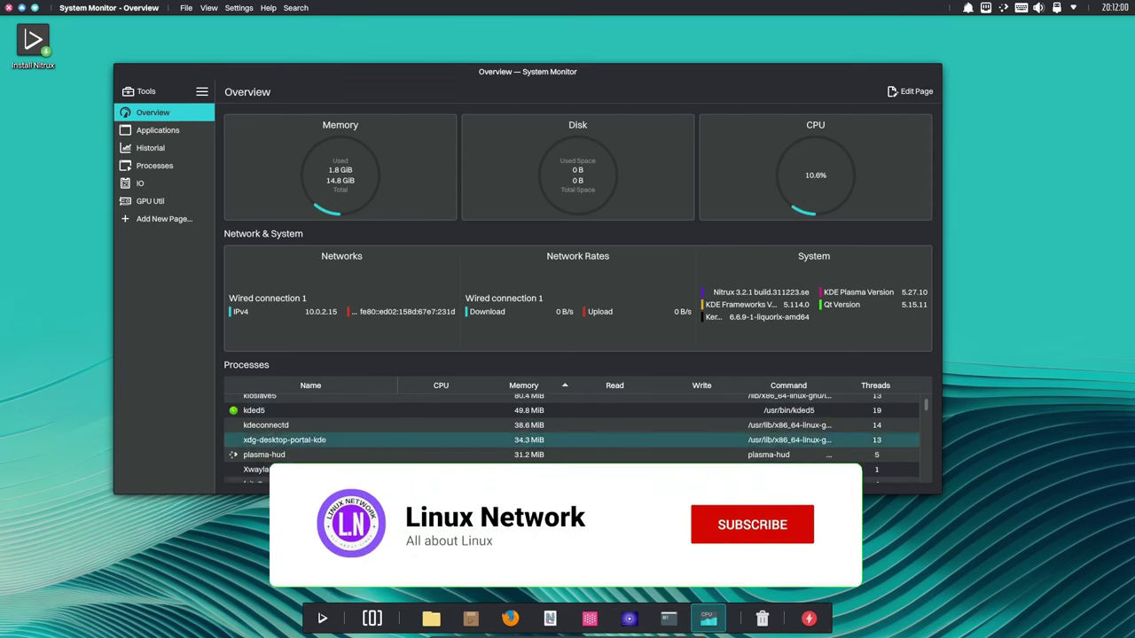
{"action": "scroll", "coordinate": [572, 434], "scroll_direction": "down", "scroll_amount": 10}
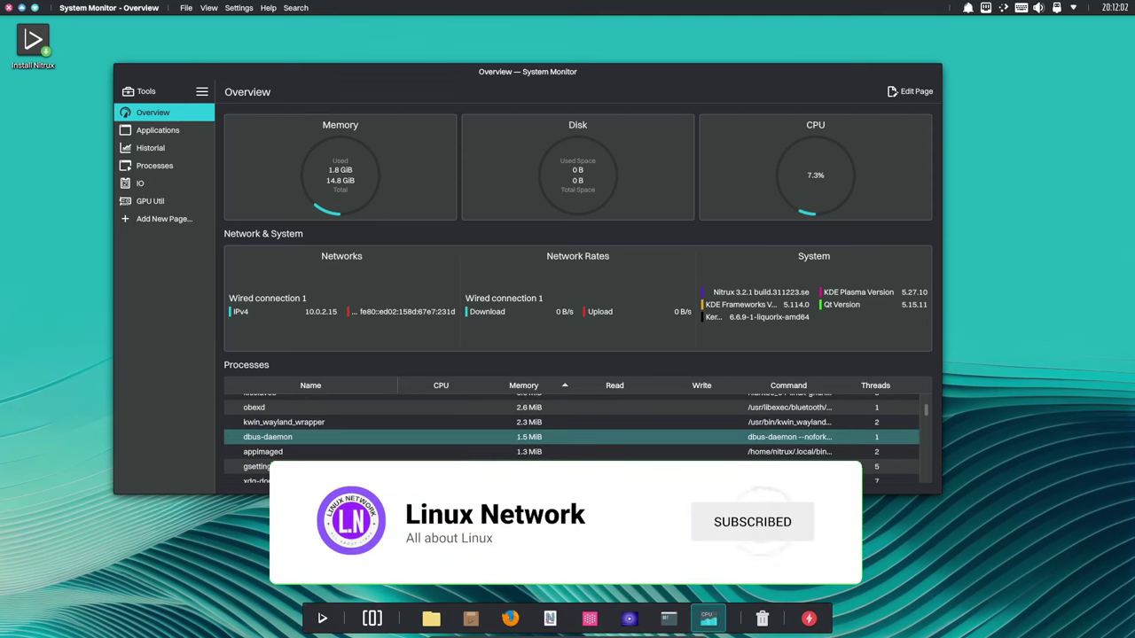
{"action": "scroll", "coordinate": [572, 434], "scroll_direction": "down", "scroll_amount": 1}
View System Monitor's Applications, Historial, Processes, IO and GPU Util pages, closing the program when done.
{"action": "left_click", "coordinate": [158, 130]}
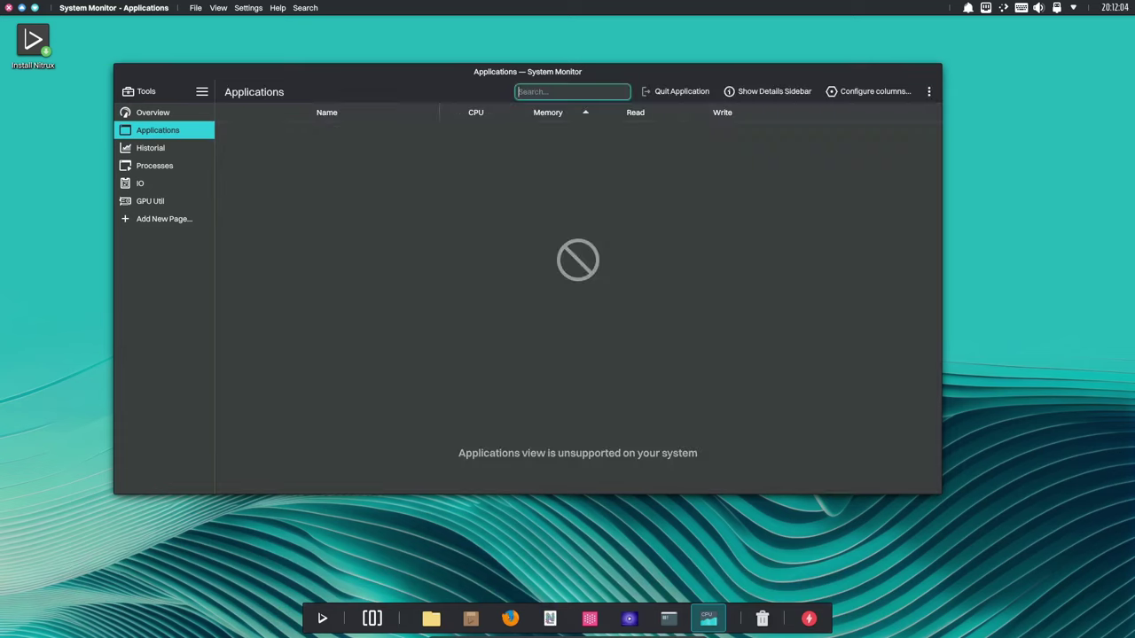
{"action": "left_click", "coordinate": [151, 147]}
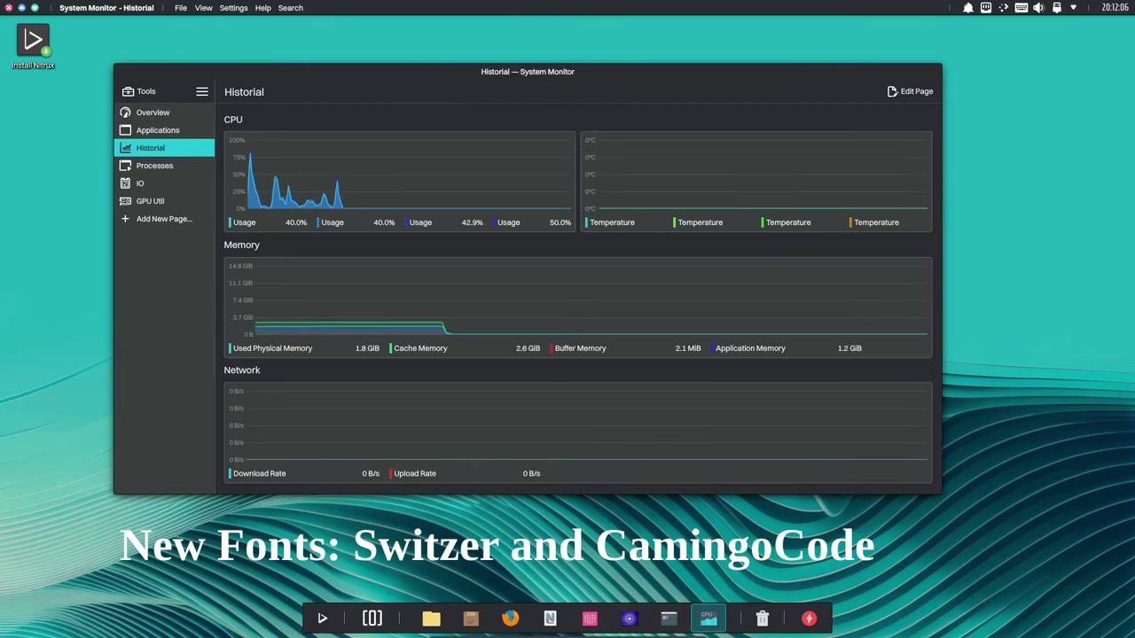
{"action": "left_click", "coordinate": [155, 166]}
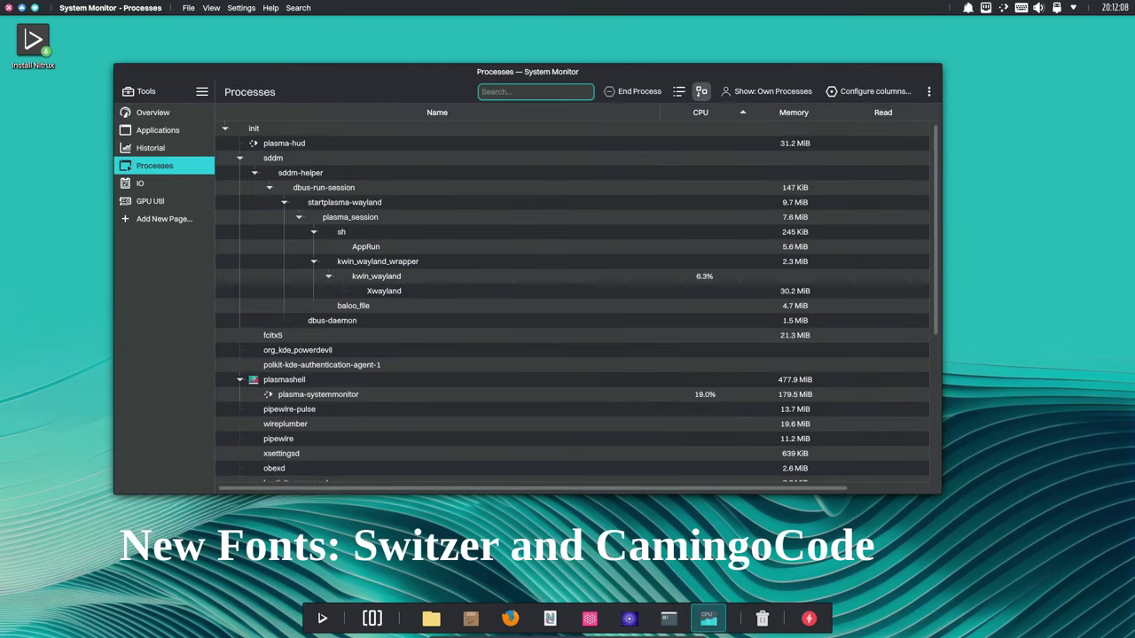
{"action": "left_click", "coordinate": [155, 183]}
{"action": "left_click", "coordinate": [156, 201]}
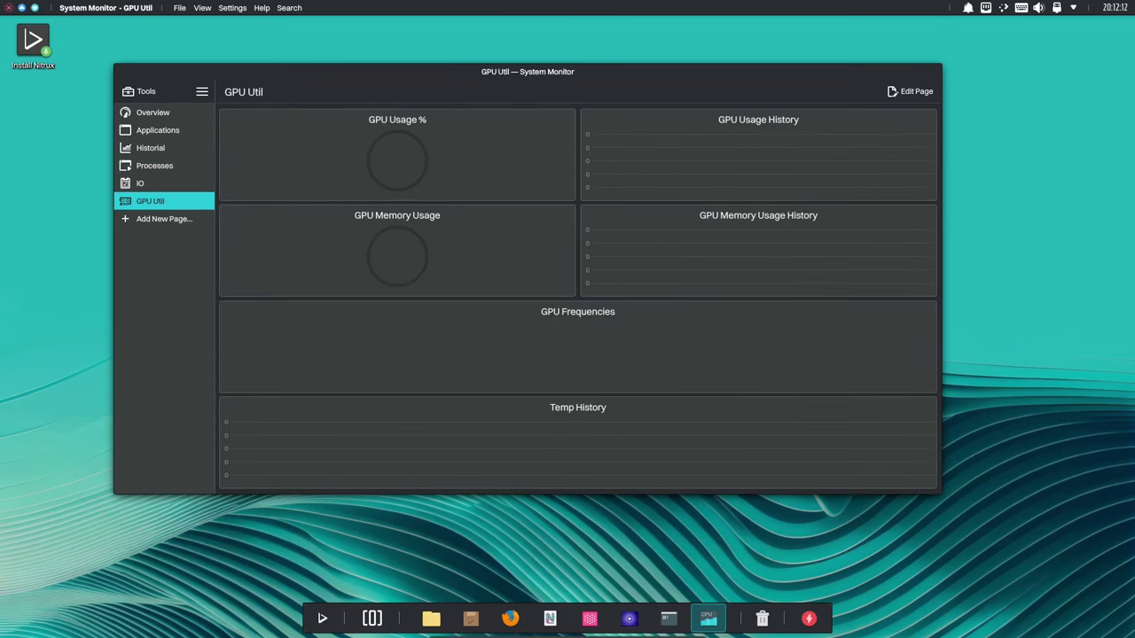
{"action": "left_click", "coordinate": [9, 8]}
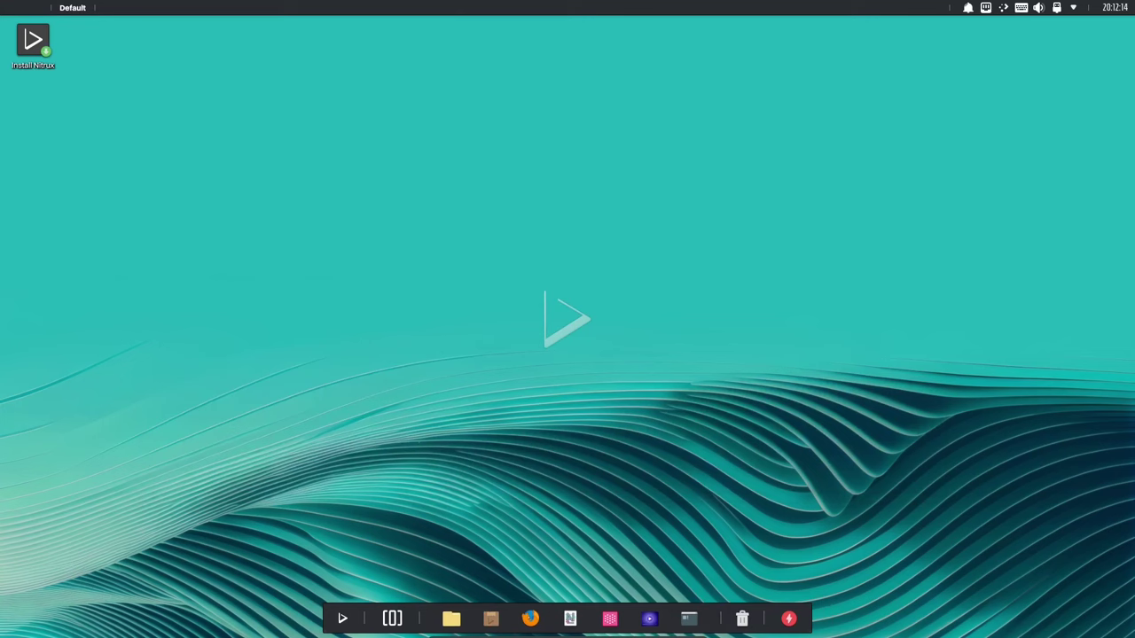
Open System Settings from the Settings applications and show the global themes under Appearance.
{"action": "left_click", "coordinate": [342, 618]}
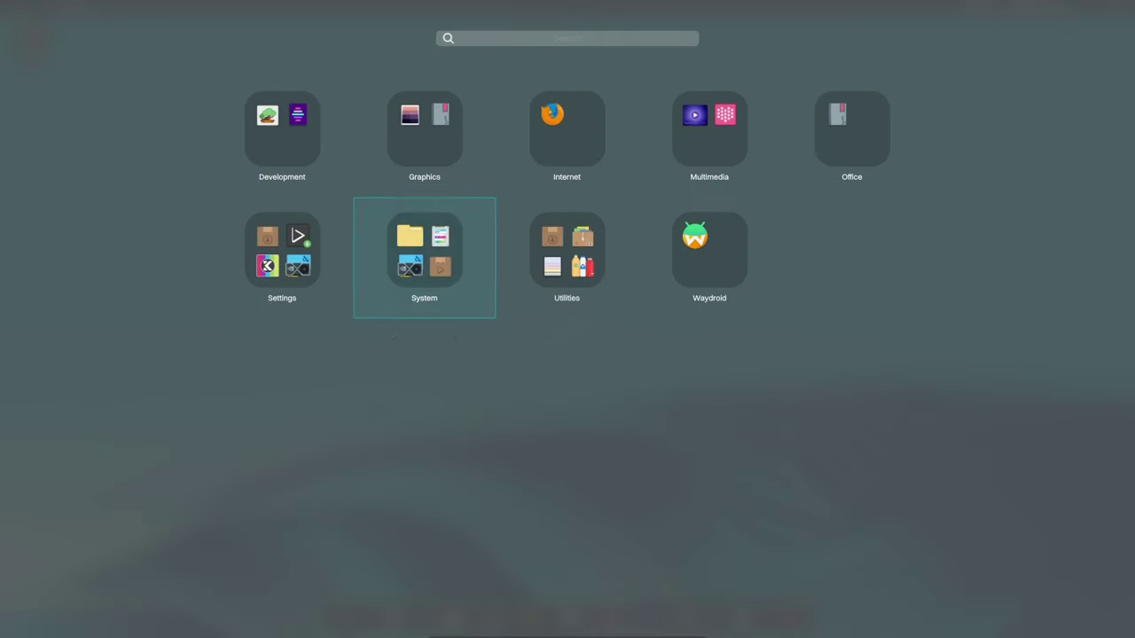
{"action": "left_click", "coordinate": [282, 252]}
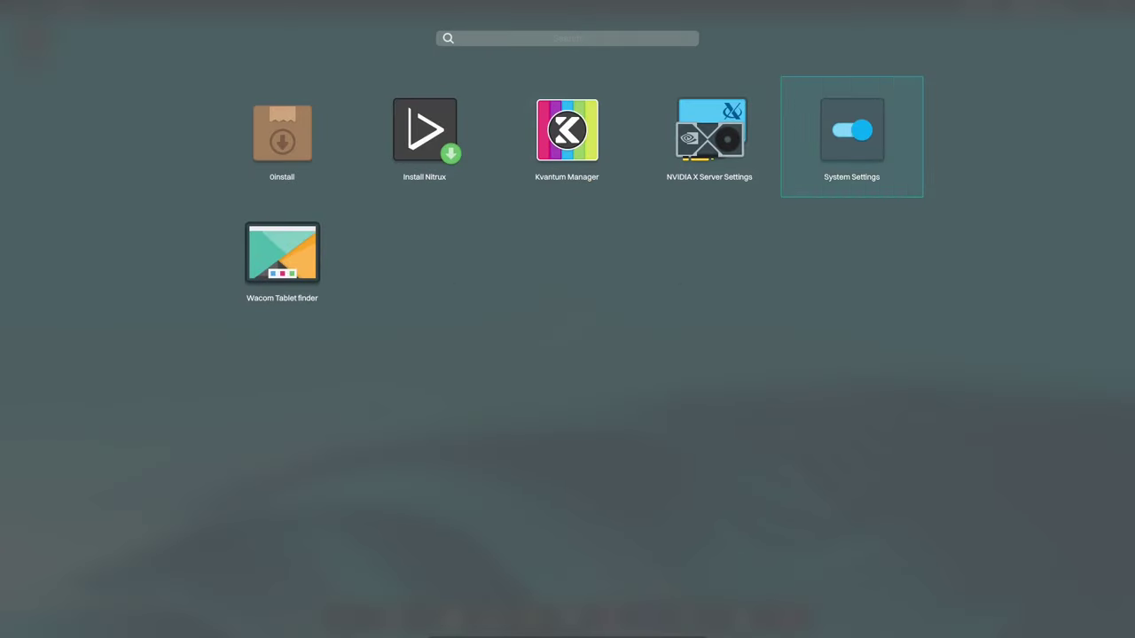
{"action": "left_click", "coordinate": [852, 133]}
{"action": "key", "text": "Down"}
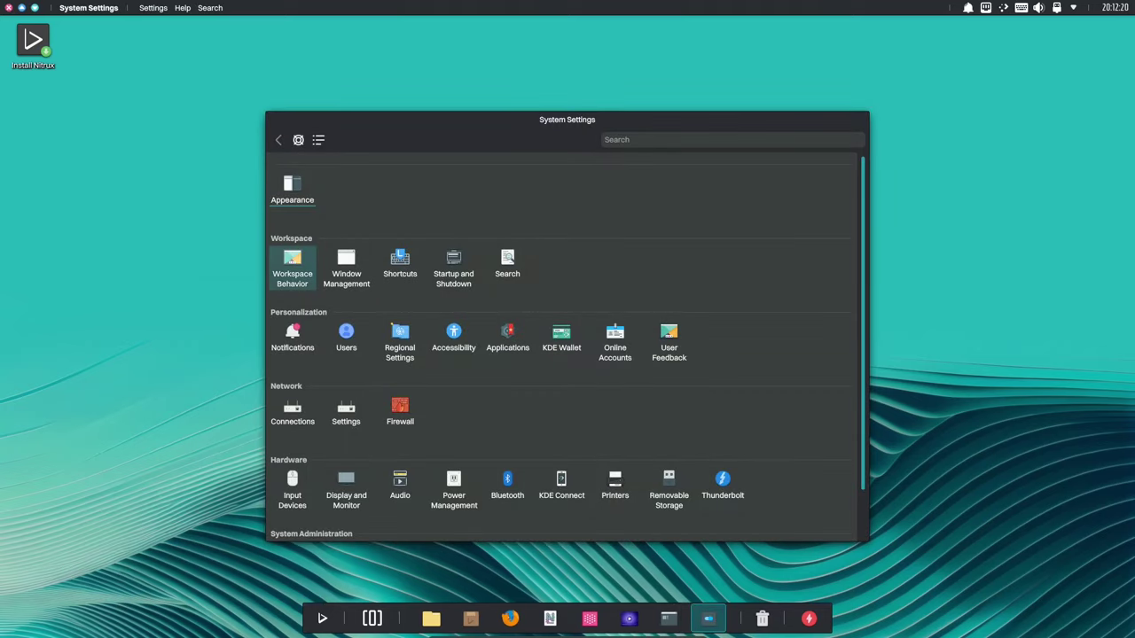
{"action": "key", "text": "Up"}
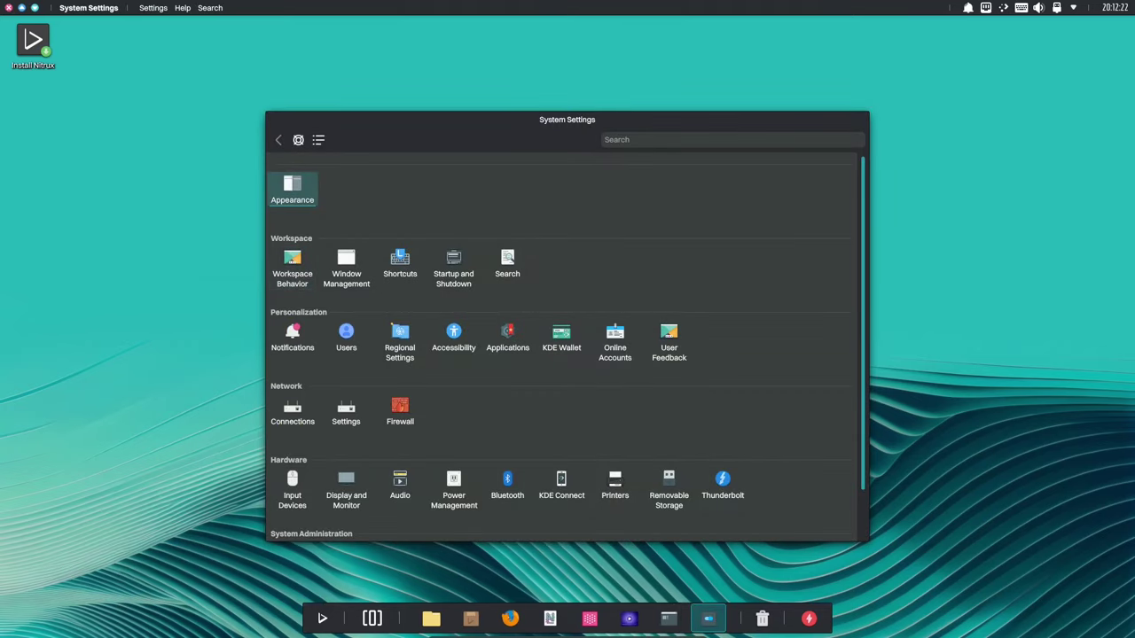
{"action": "key", "text": "Return"}
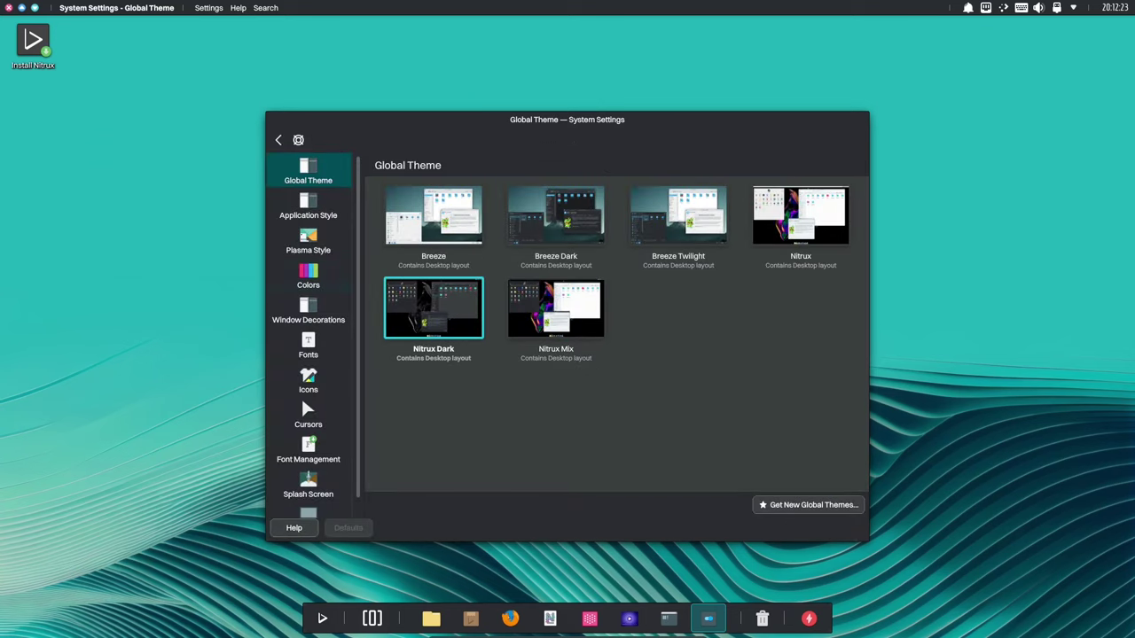
Look through the Fonts, Plasma Style, Colors and Window Decorations appearance settings without changing them.
{"action": "left_click", "coordinate": [309, 321]}
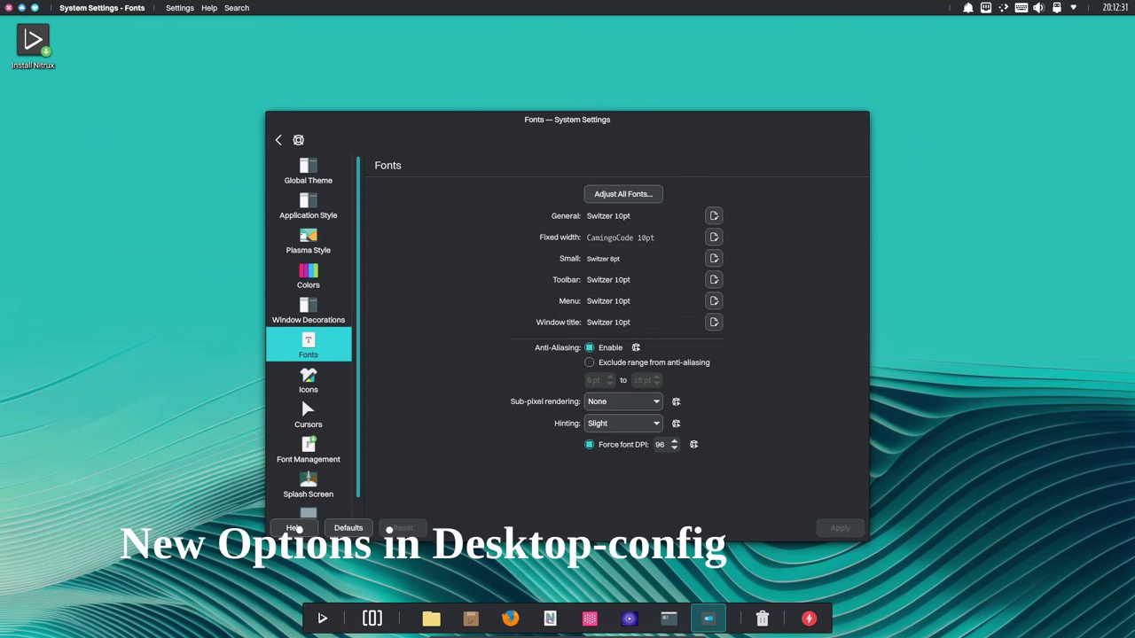
{"action": "left_click", "coordinate": [308, 240]}
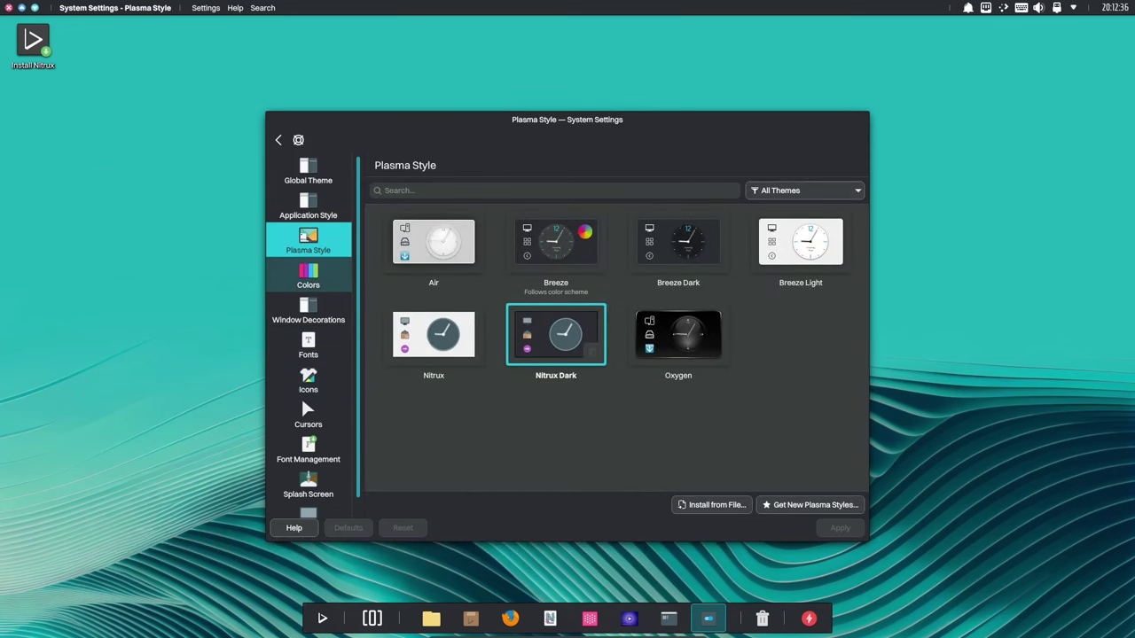
{"action": "left_click", "coordinate": [308, 275]}
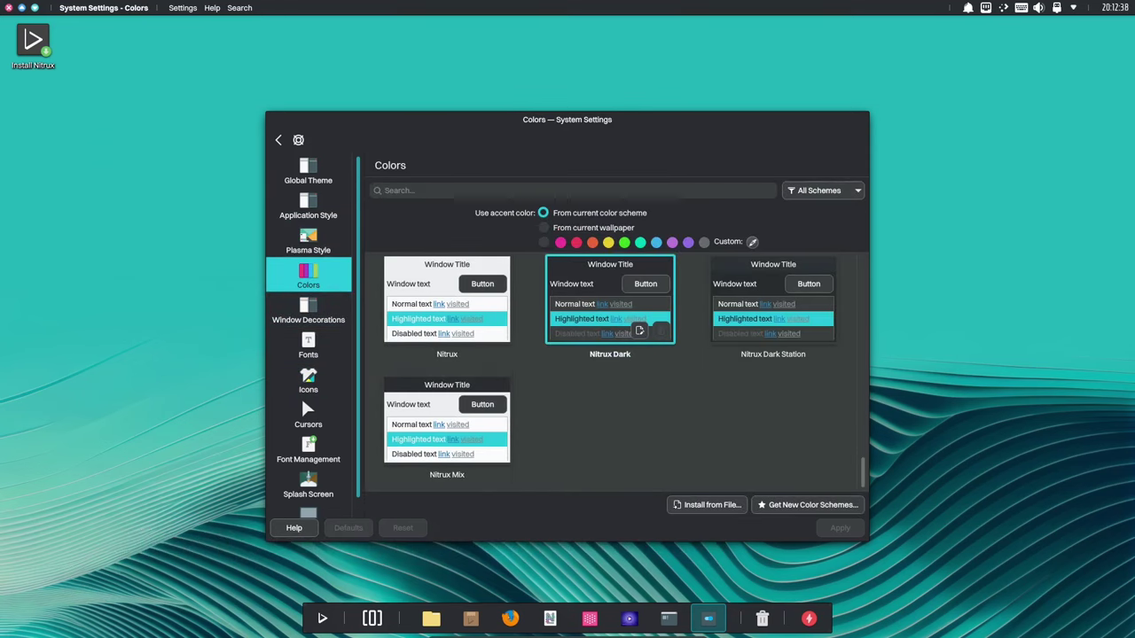
{"action": "left_click", "coordinate": [309, 310]}
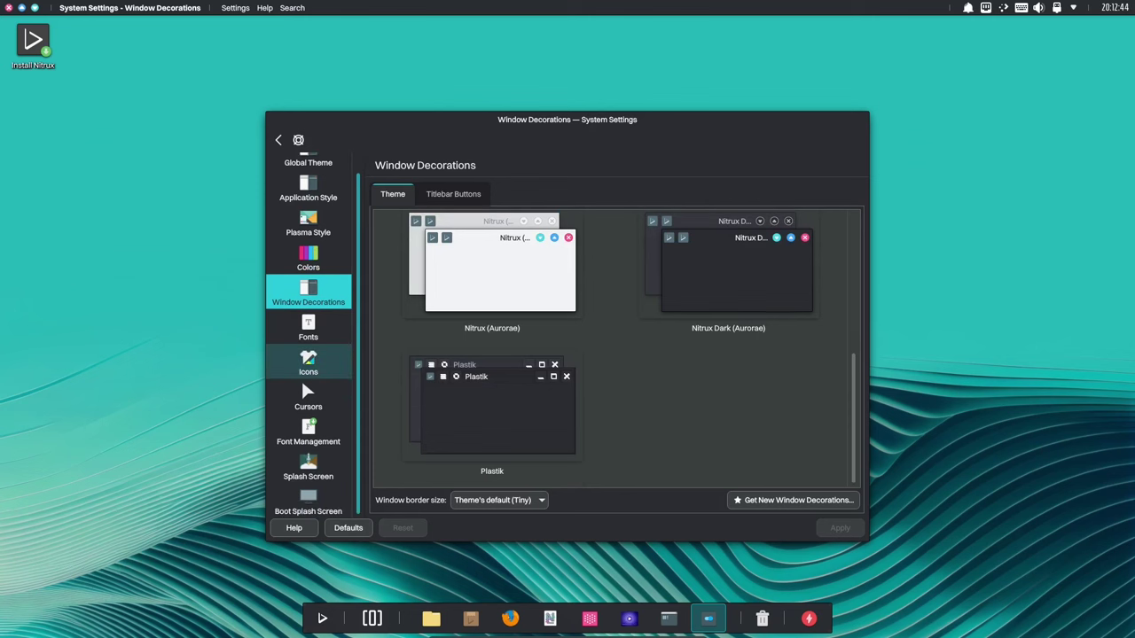
View the available splash screens, boot splash screens, cursor themes and icon themes in the appearance settings.
{"action": "scroll", "coordinate": [300, 395], "scroll_direction": "down", "scroll_amount": 1}
{"action": "left_click", "coordinate": [307, 467]}
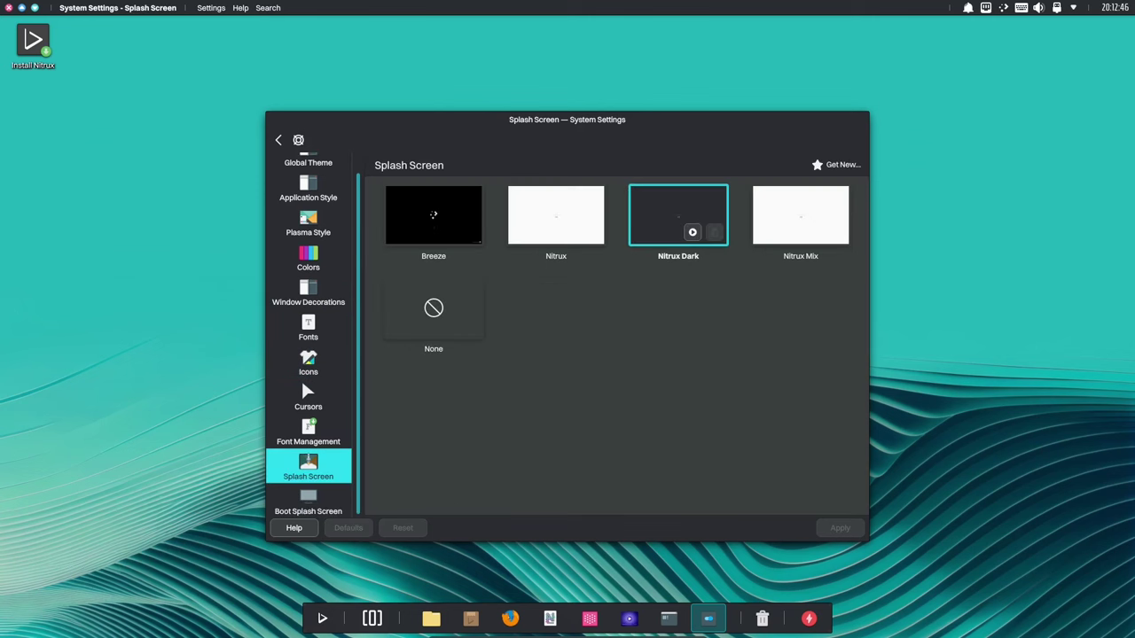
{"action": "left_click", "coordinate": [307, 502]}
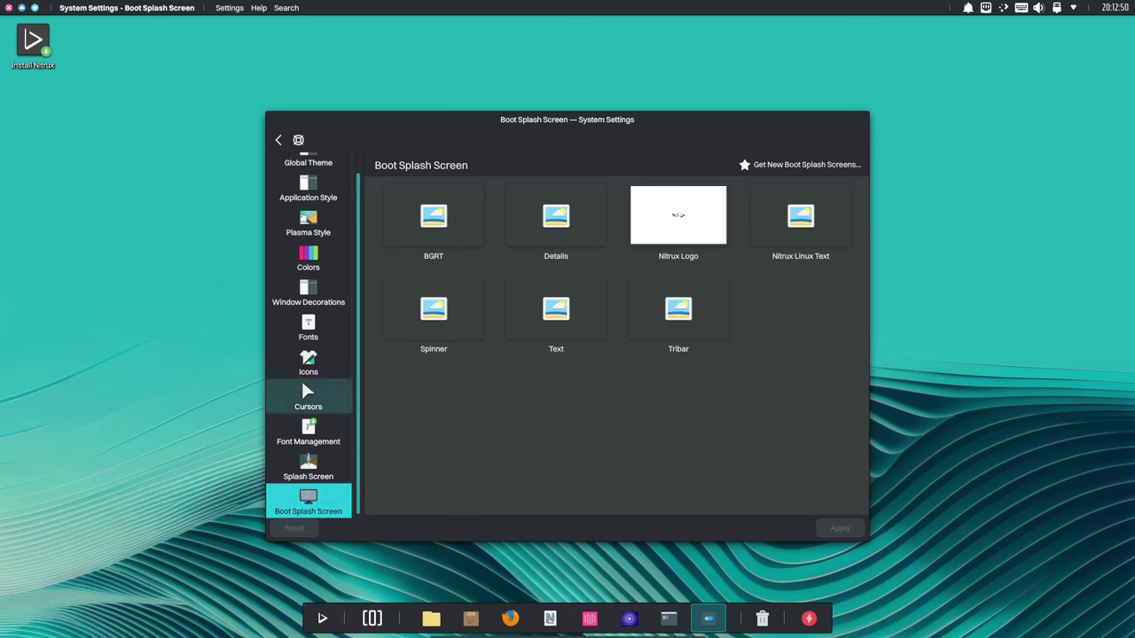
{"action": "left_click", "coordinate": [308, 395]}
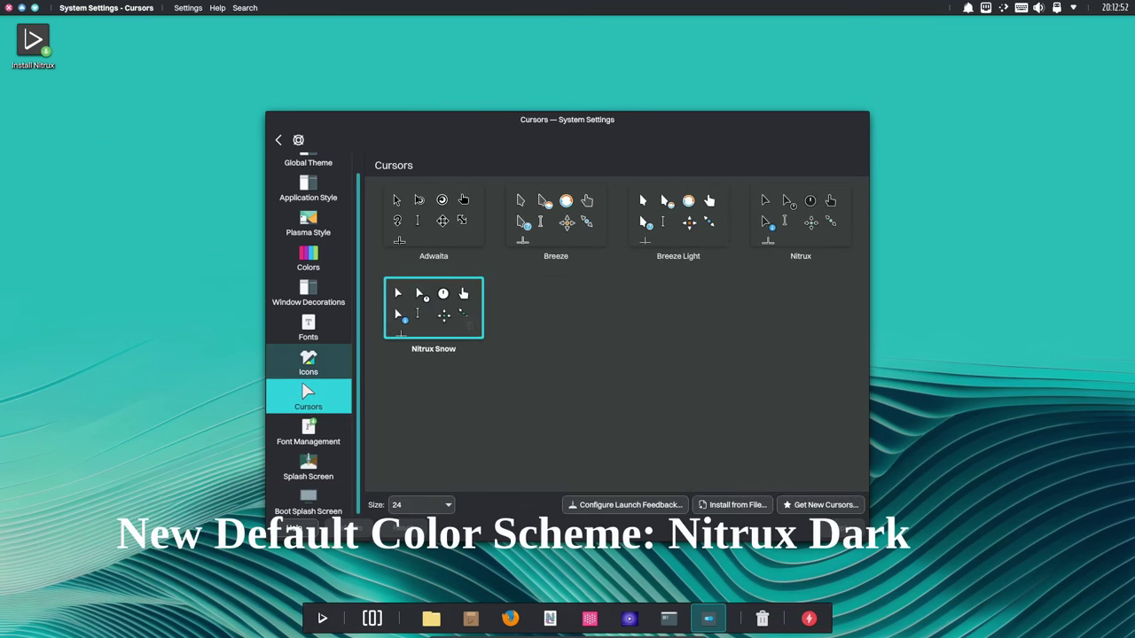
{"action": "left_click", "coordinate": [307, 362]}
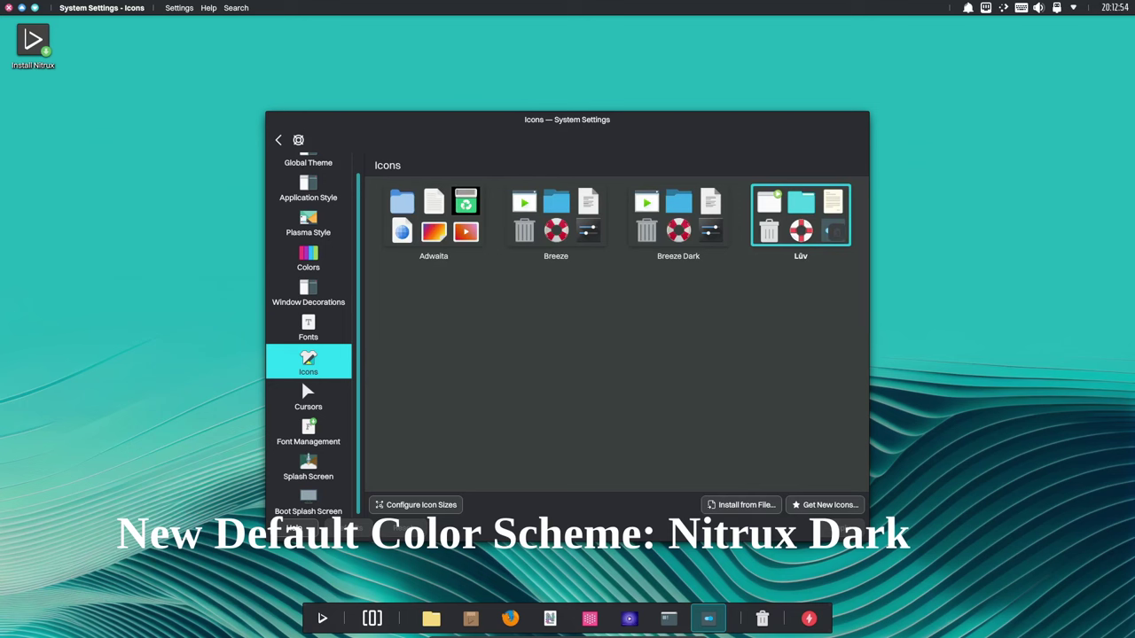
Revisit the font settings and global themes, ending on the color schemes.
{"action": "key", "text": "Up"}
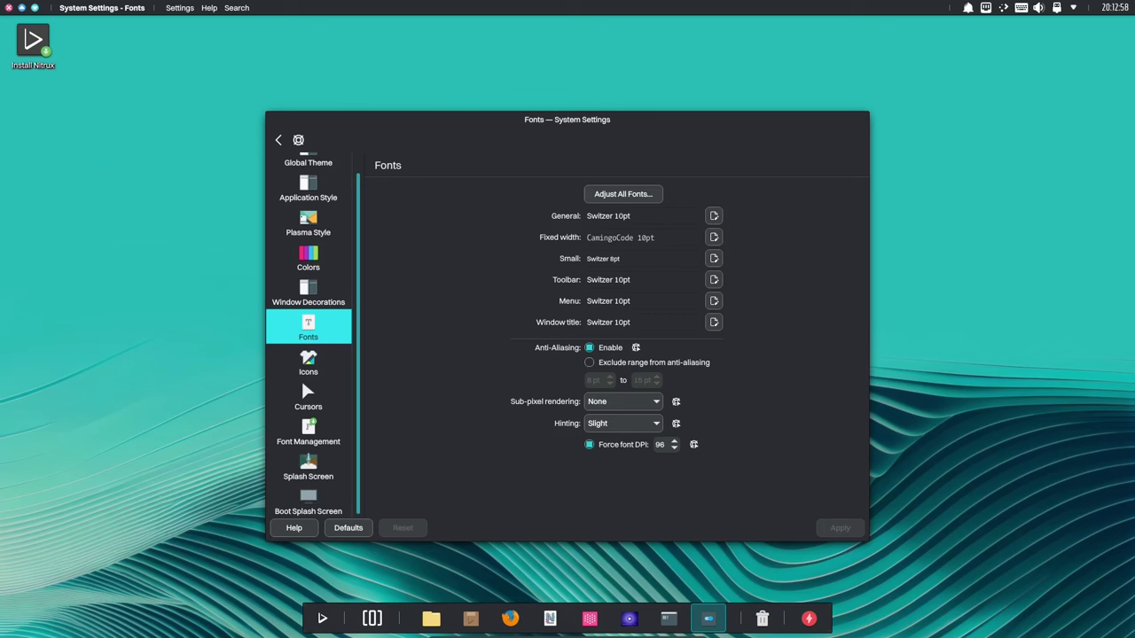
{"action": "scroll", "coordinate": [309, 319], "scroll_direction": "up", "scroll_amount": 1}
{"action": "left_click", "coordinate": [308, 171]}
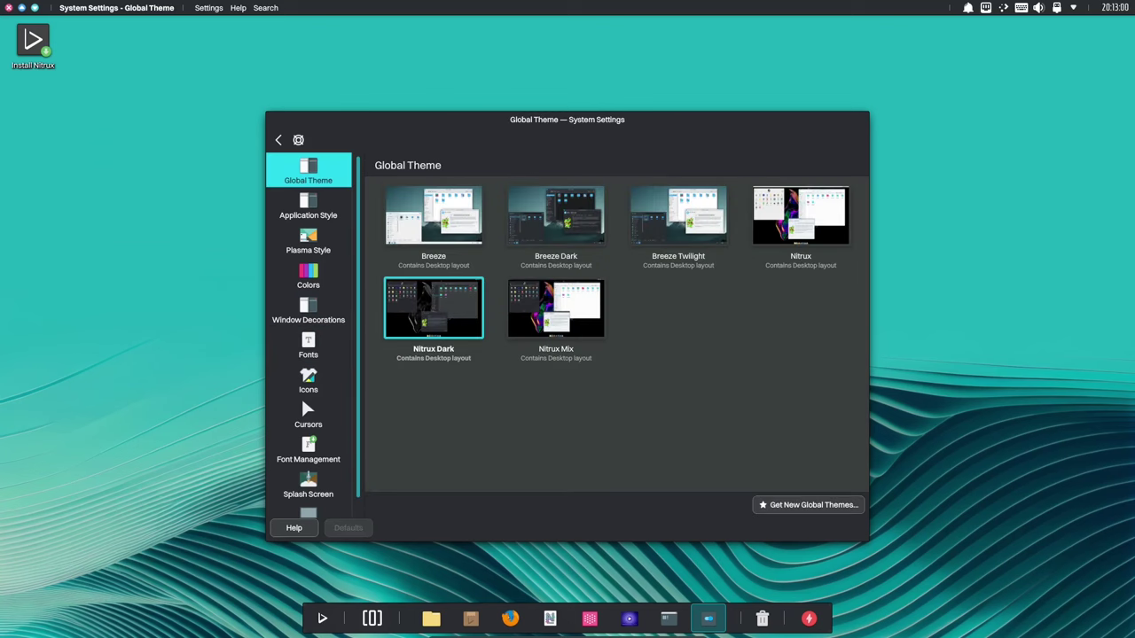
{"action": "key", "text": "Down"}
{"action": "key", "text": "Down"}
{"action": "key", "text": "Down"}
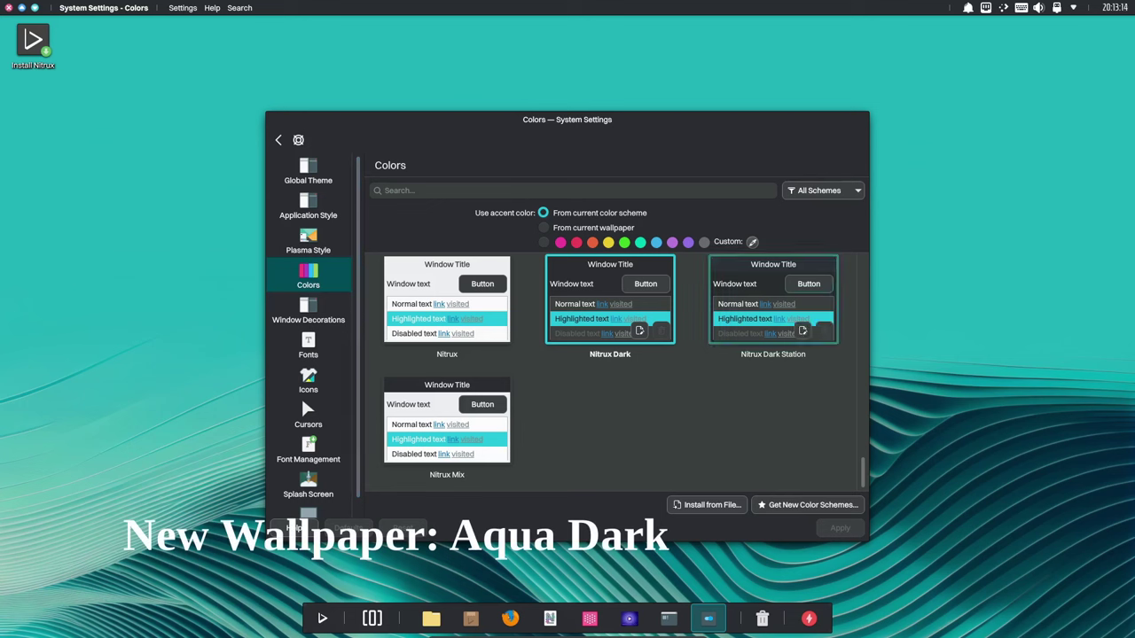
View the global themes once more and close System Settings.
{"action": "left_click", "coordinate": [309, 171]}
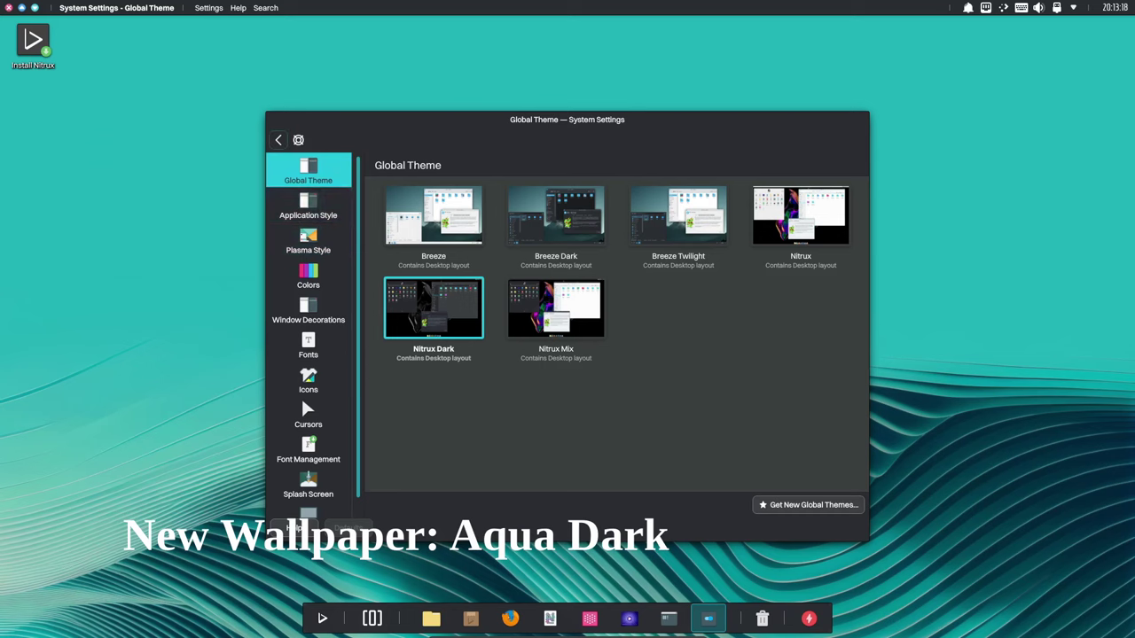
{"action": "left_click", "coordinate": [278, 139]}
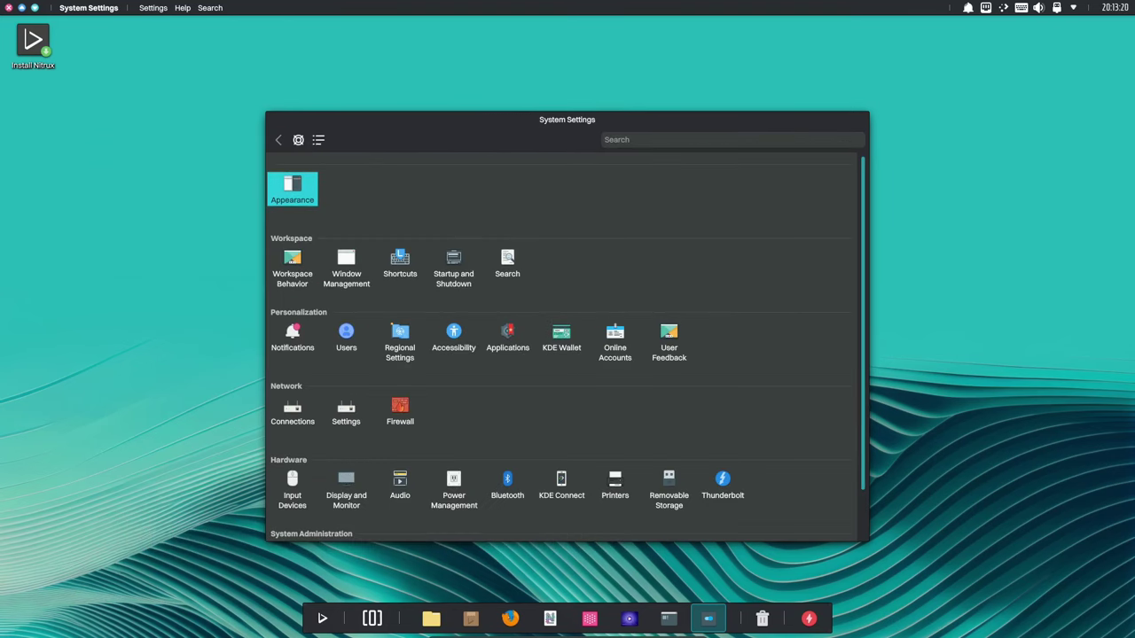
{"action": "left_click", "coordinate": [9, 7]}
Change the desktop wallpaper to Aqua Dark in the desktop folder settings.
{"action": "right_click", "coordinate": [332, 101]}
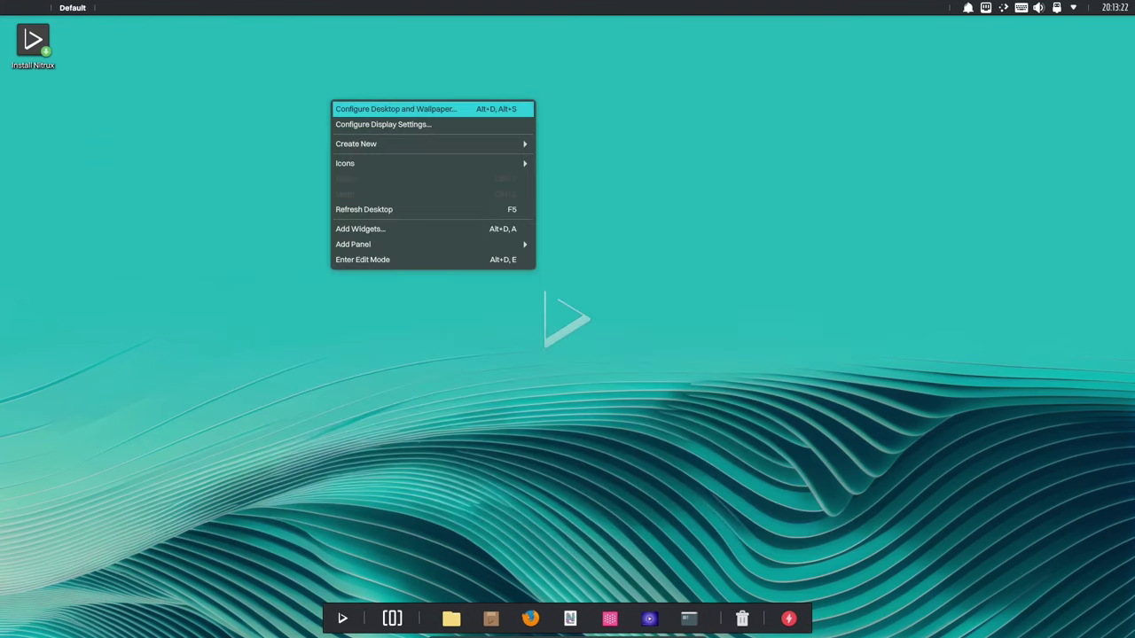
{"action": "left_click", "coordinate": [395, 109]}
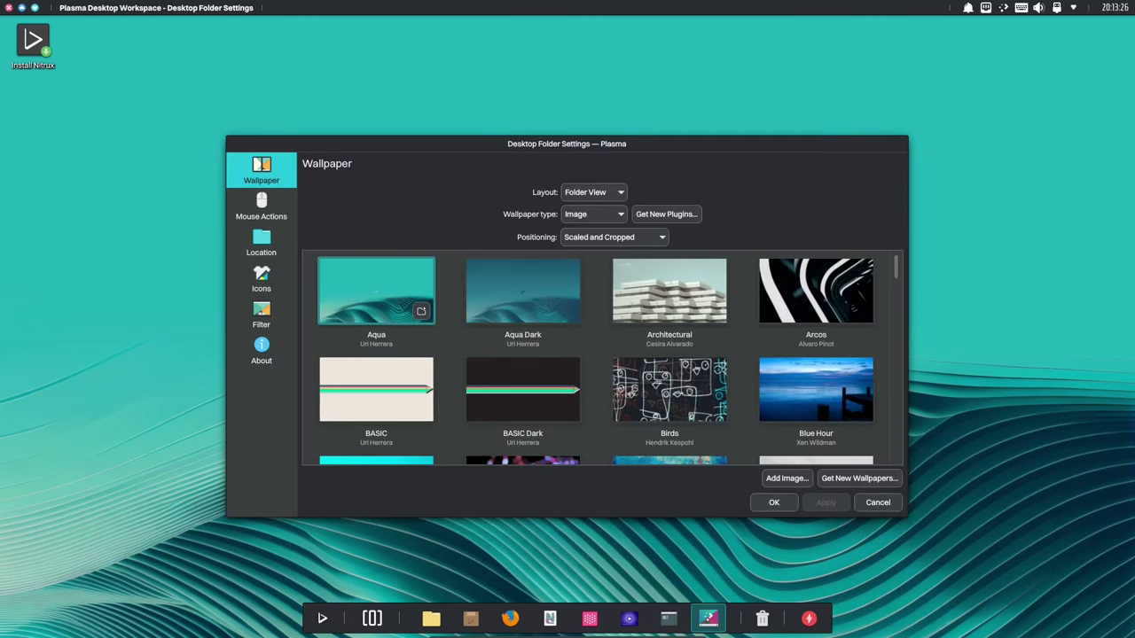
{"action": "left_click", "coordinate": [376, 292]}
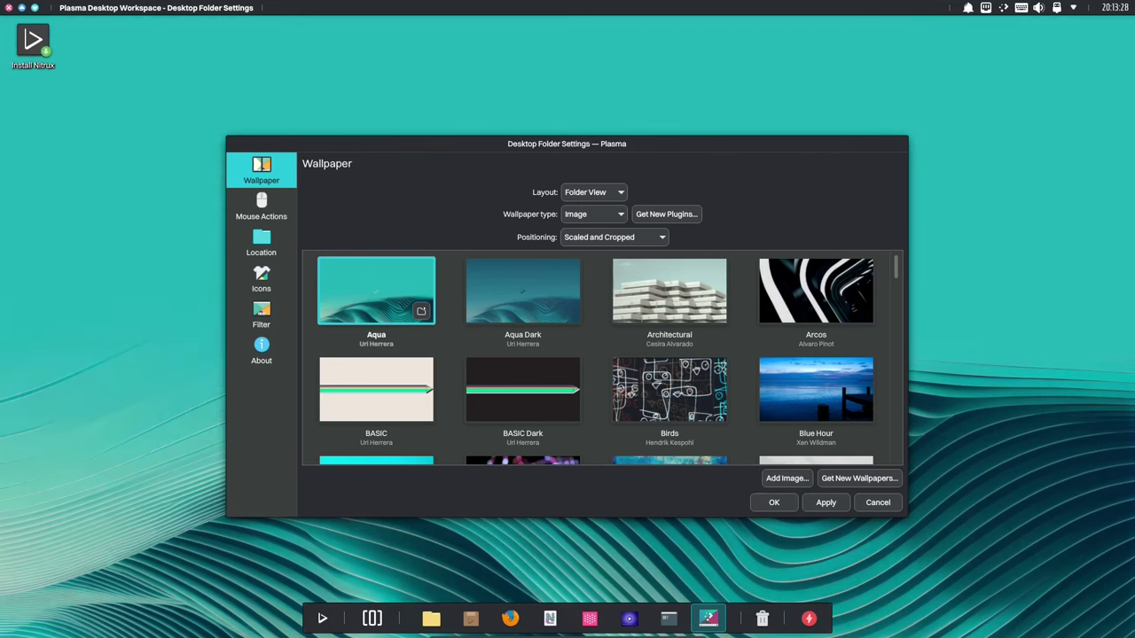
{"action": "left_click", "coordinate": [523, 291]}
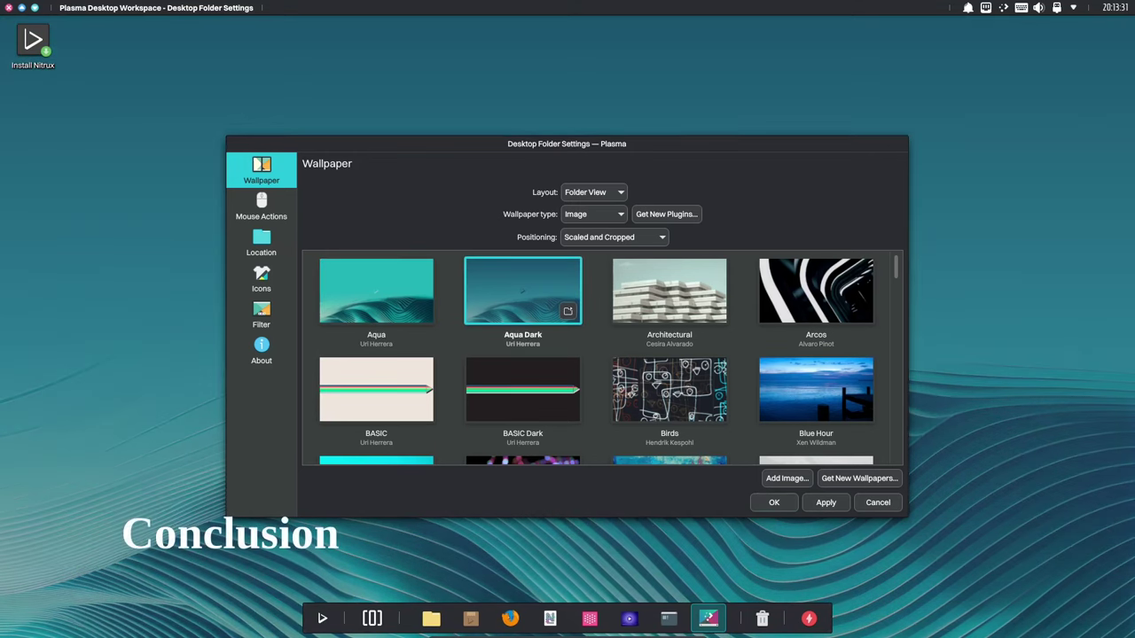
{"action": "left_click", "coordinate": [825, 503]}
{"action": "left_click", "coordinate": [774, 502]}
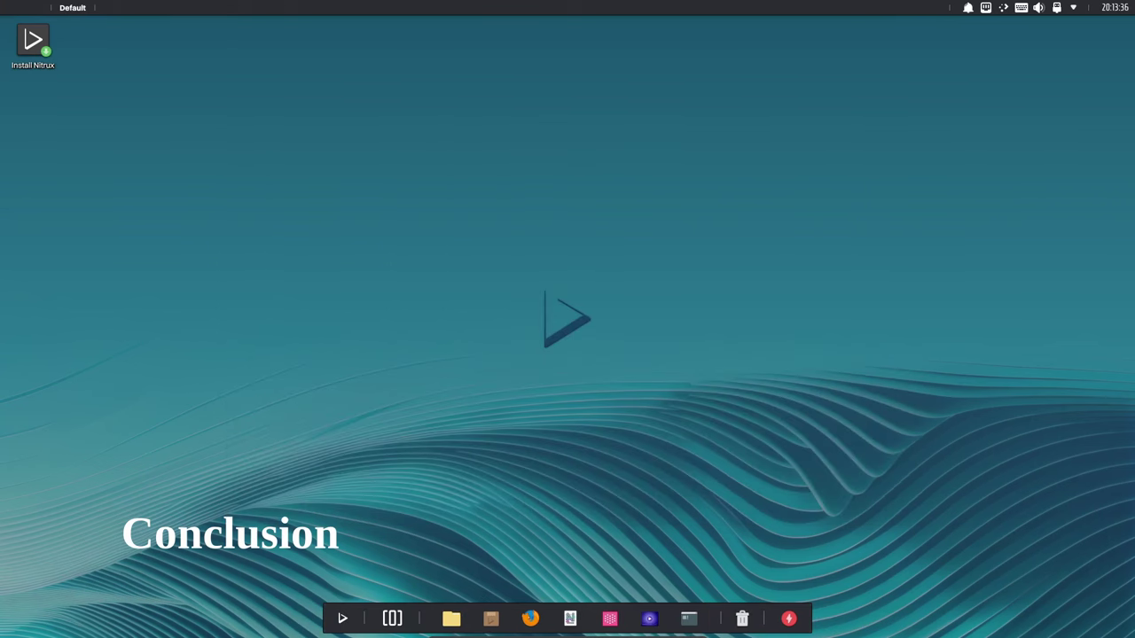
Check the audio volume, disks and devices, and network pop-ups in the system tray, closing each one.
{"action": "left_click", "coordinate": [1038, 8]}
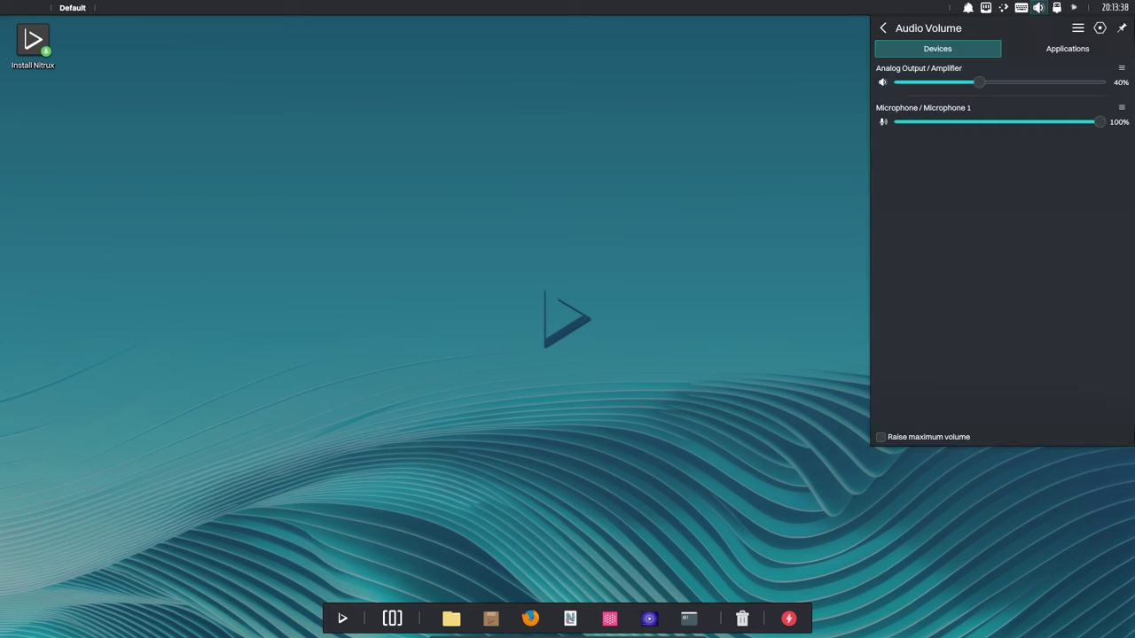
{"action": "left_click", "coordinate": [1038, 8]}
{"action": "left_click", "coordinate": [1056, 8]}
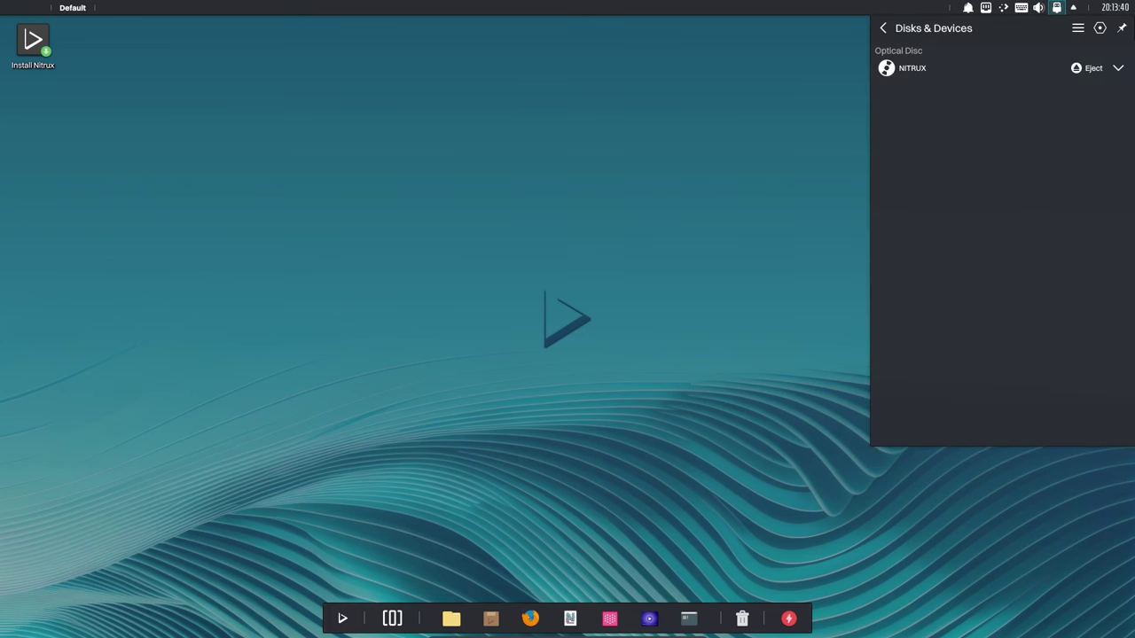
{"action": "left_click", "coordinate": [1055, 8]}
{"action": "left_click", "coordinate": [985, 7]}
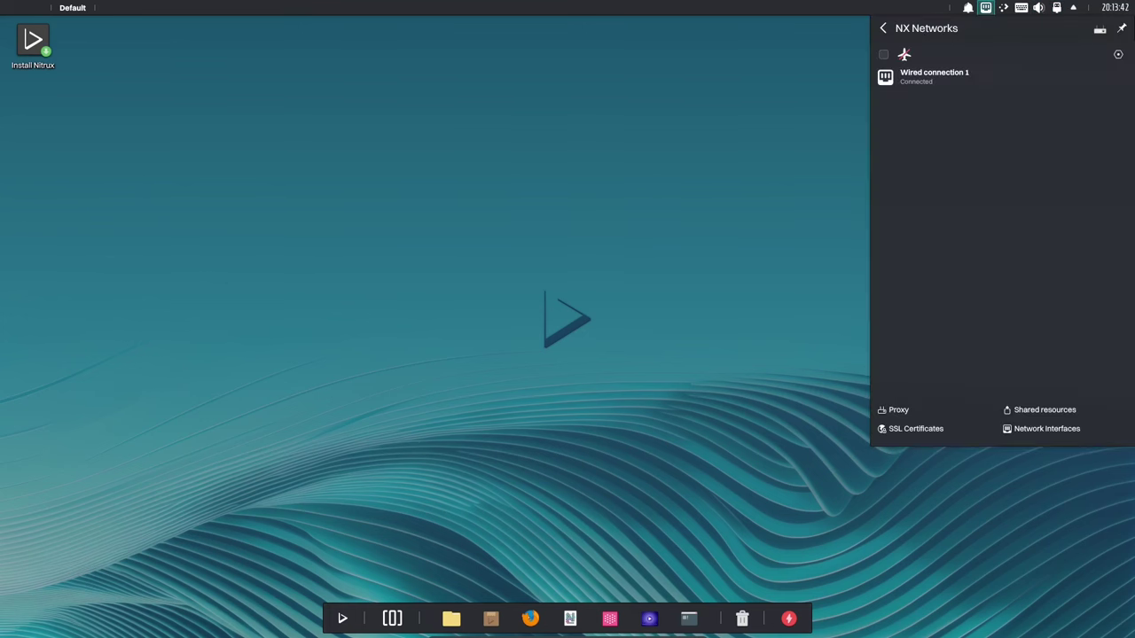
{"action": "left_click", "coordinate": [985, 7]}
View the notifications and the clock's calendar, closing each pop-up.
{"action": "left_click", "coordinate": [968, 7]}
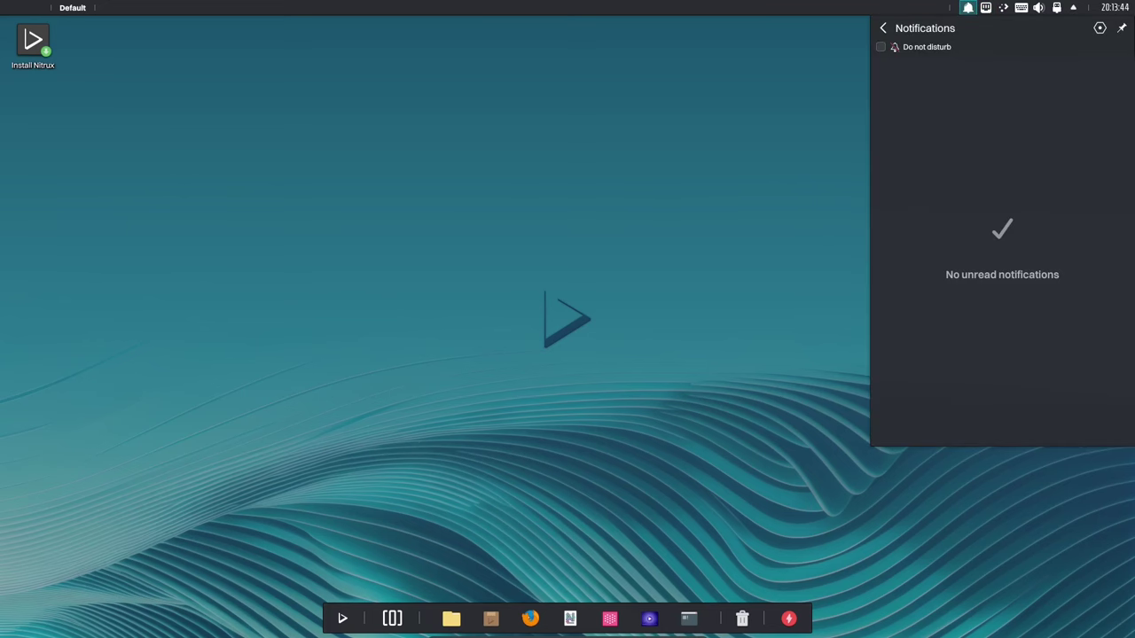
{"action": "left_click", "coordinate": [967, 7]}
{"action": "left_click", "coordinate": [1114, 7]}
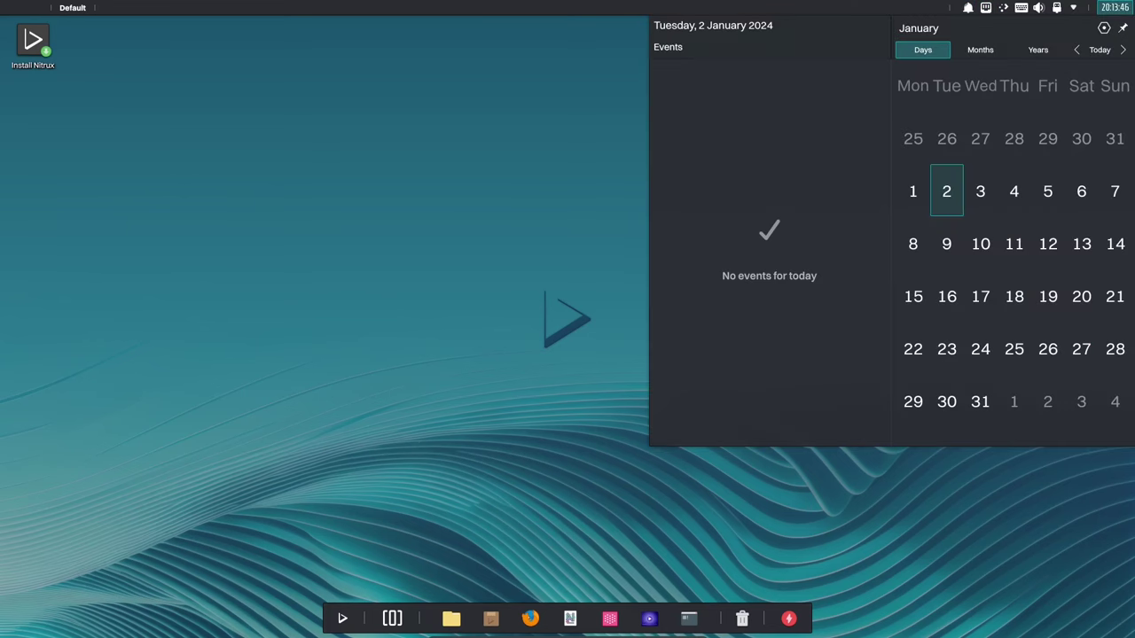
{"action": "left_click", "coordinate": [1114, 7]}
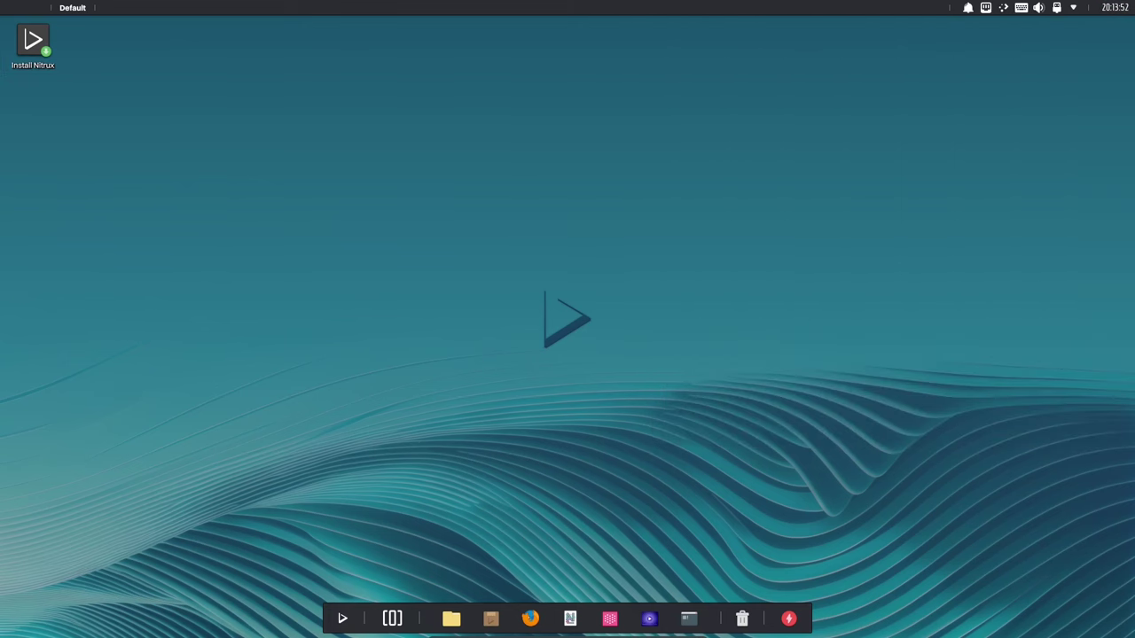
Open NX Software Center and view its version and component information, closing the About dialog.
{"action": "left_click", "coordinate": [491, 618]}
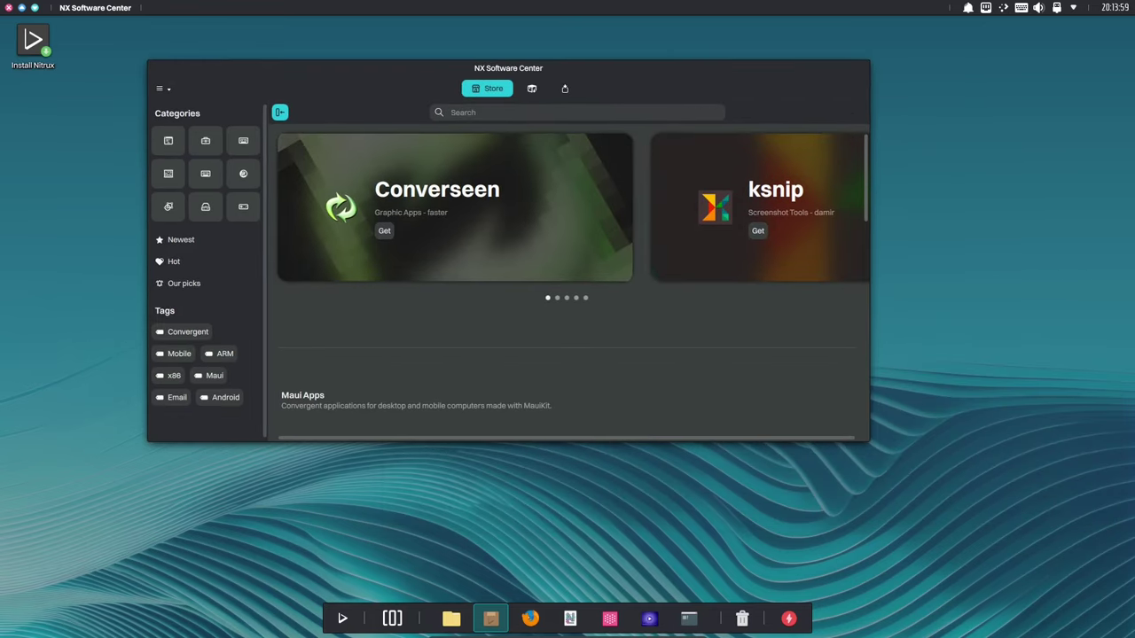
{"action": "left_click", "coordinate": [162, 87]}
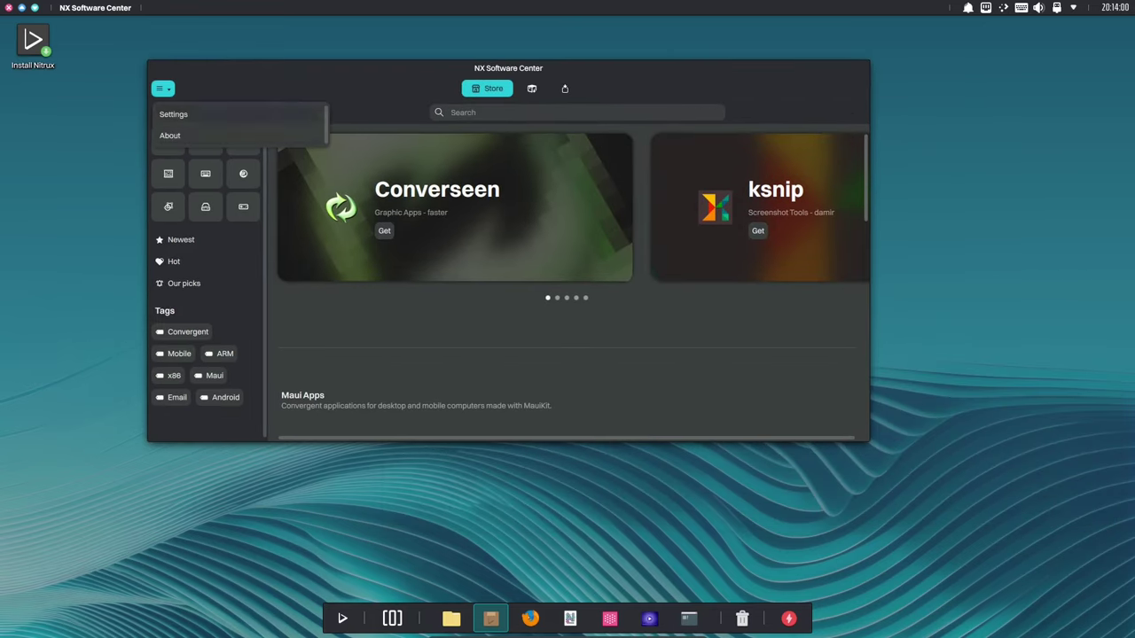
{"action": "left_click", "coordinate": [177, 136]}
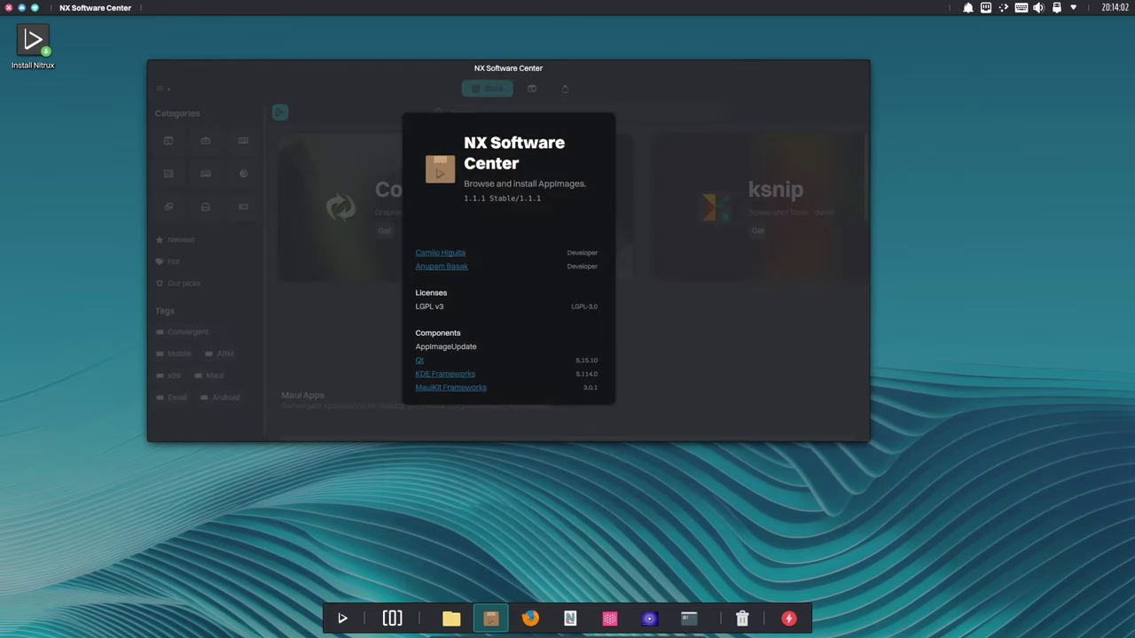
{"action": "key", "text": "Escape"}
Browse the store's front page down to Popular in Games and look through that section's packages.
{"action": "scroll", "coordinate": [568, 282], "scroll_direction": "down", "scroll_amount": 5}
{"action": "scroll", "coordinate": [569, 282], "scroll_direction": "down", "scroll_amount": 10}
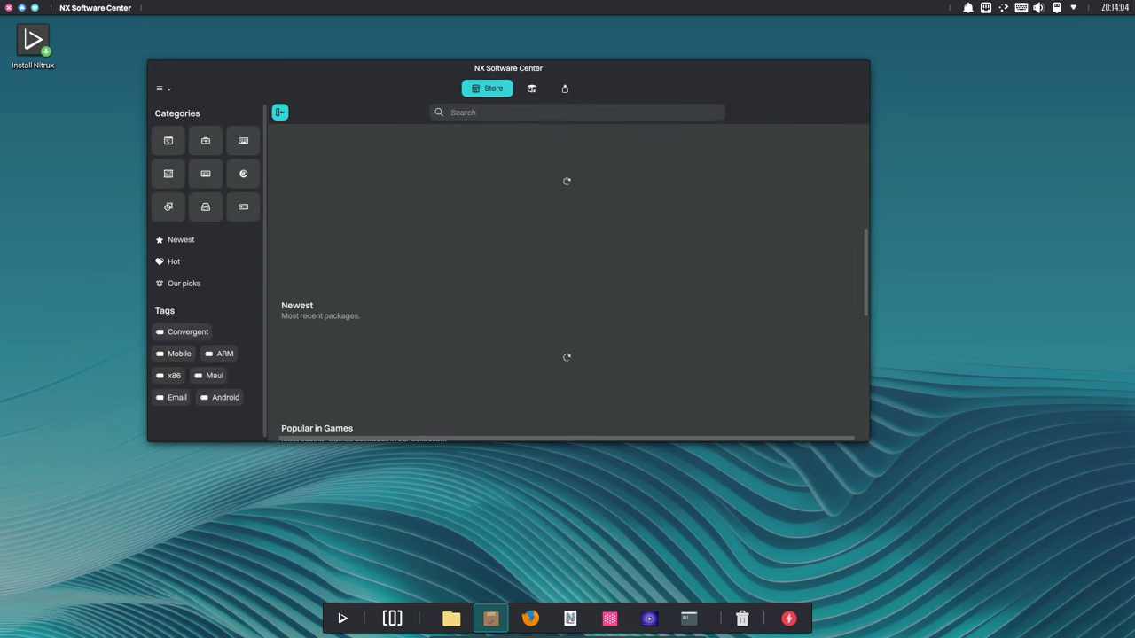
{"action": "scroll", "coordinate": [575, 280], "scroll_direction": "down", "scroll_amount": 2}
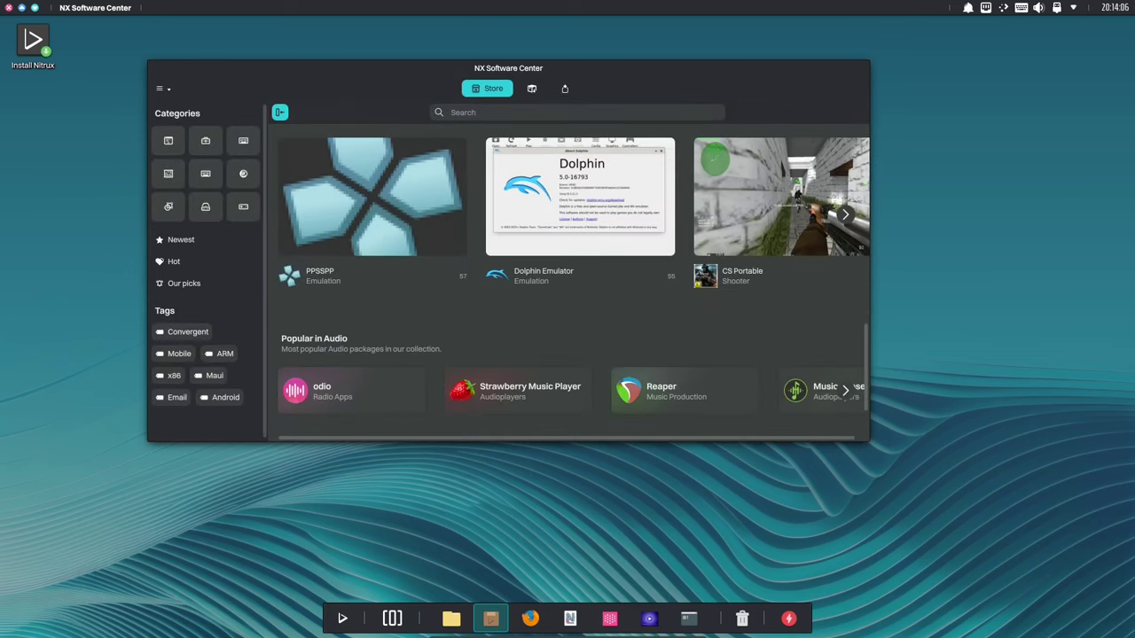
{"action": "left_click", "coordinate": [845, 215]}
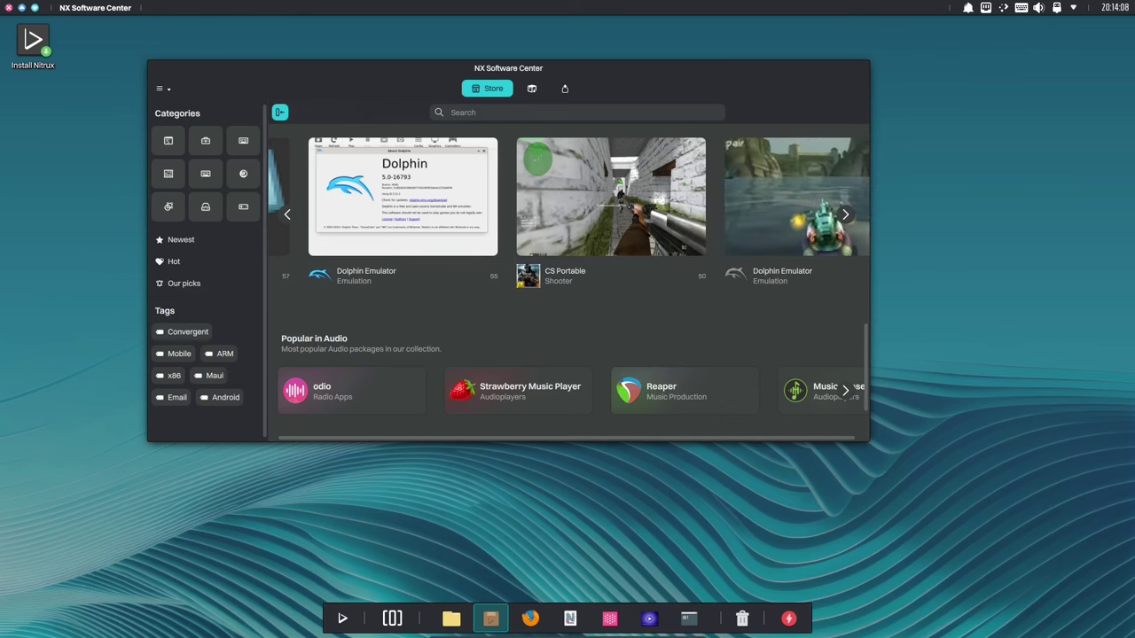
{"action": "left_click", "coordinate": [845, 215]}
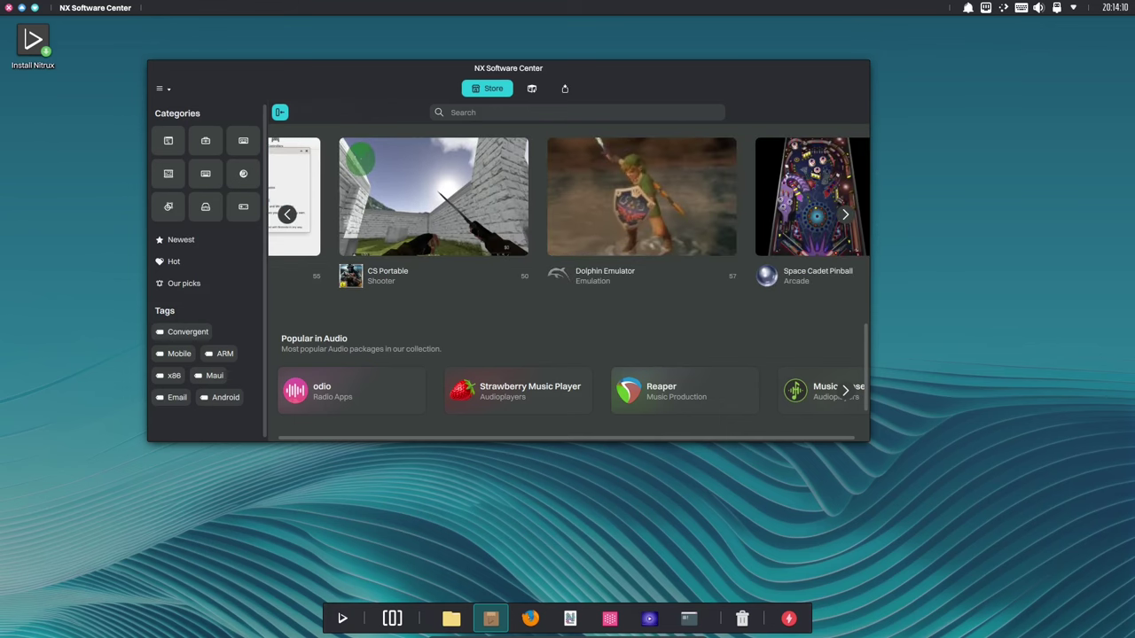
{"action": "scroll", "coordinate": [567, 196], "scroll_direction": "down", "scroll_amount": 2}
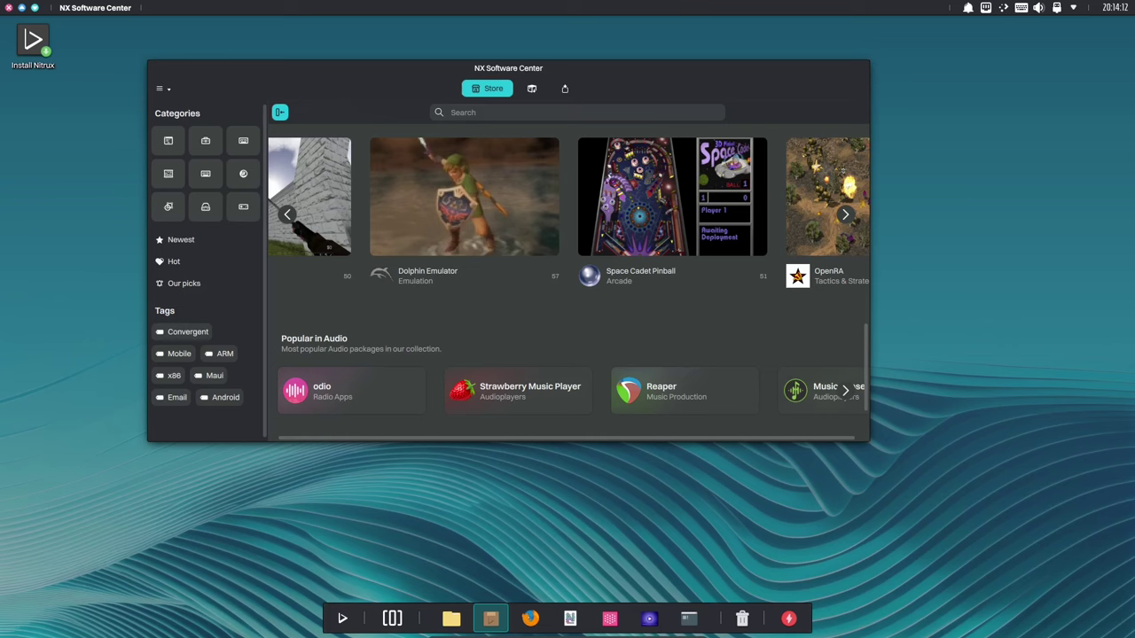
{"action": "scroll", "coordinate": [567, 266], "scroll_direction": "up", "scroll_amount": 1}
{"action": "scroll", "coordinate": [567, 233], "scroll_direction": "down", "scroll_amount": 2}
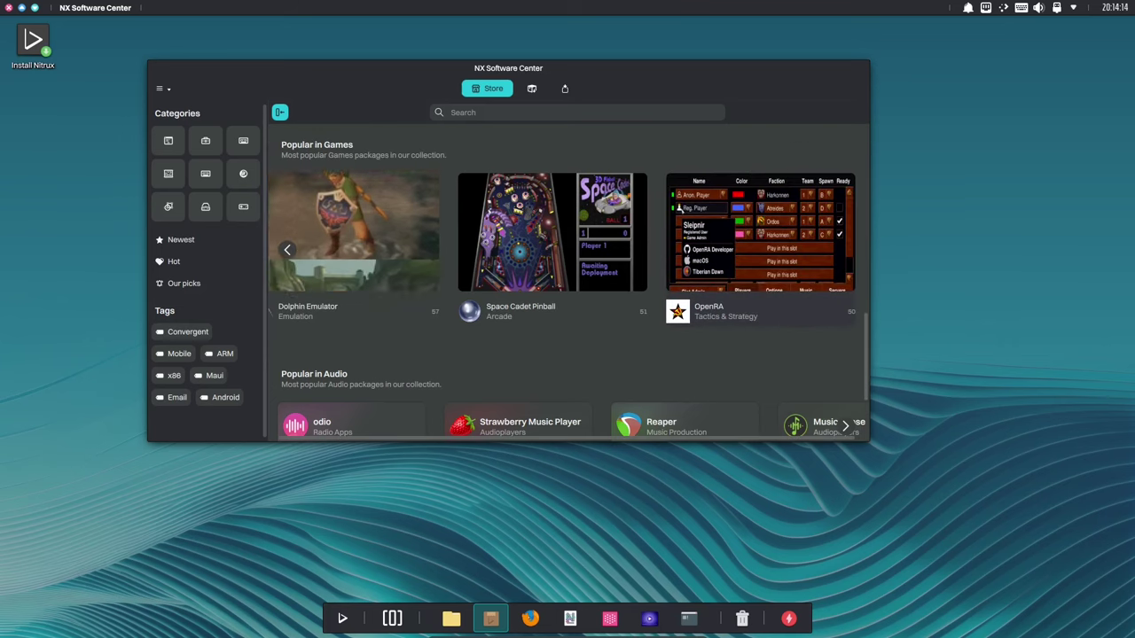
Look through the Popular in Audio and Most Popular packages and close the software center.
{"action": "scroll", "coordinate": [567, 284], "scroll_direction": "down", "scroll_amount": 2}
{"action": "scroll", "coordinate": [567, 284], "scroll_direction": "down", "scroll_amount": 4}
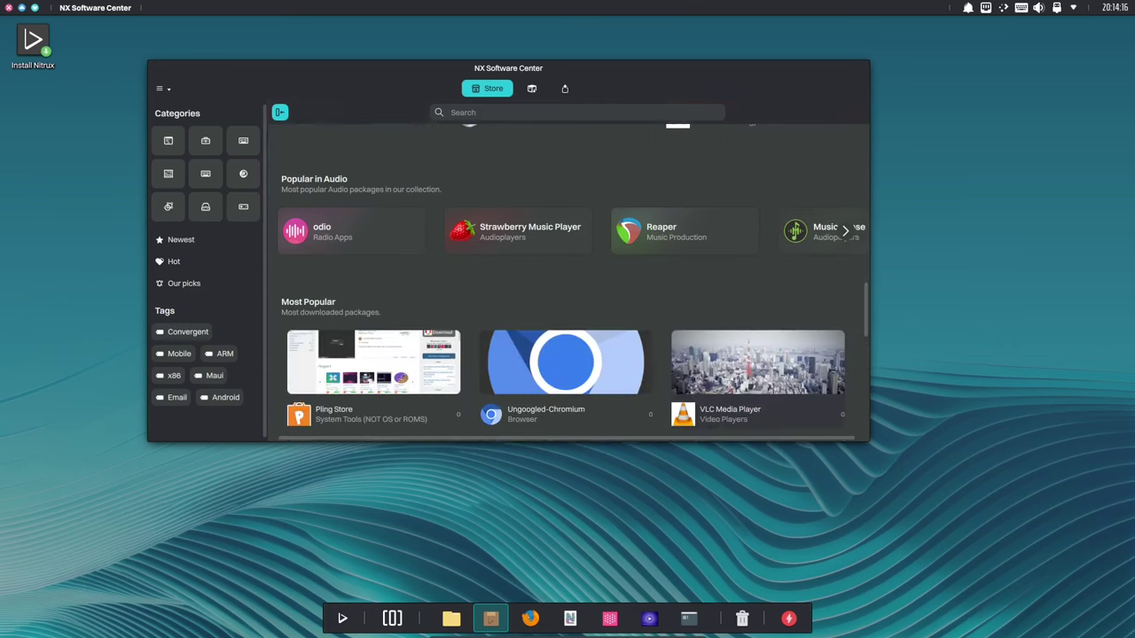
{"action": "scroll", "coordinate": [568, 283], "scroll_direction": "down", "scroll_amount": 1}
{"action": "scroll", "coordinate": [573, 284], "scroll_direction": "down", "scroll_amount": 6}
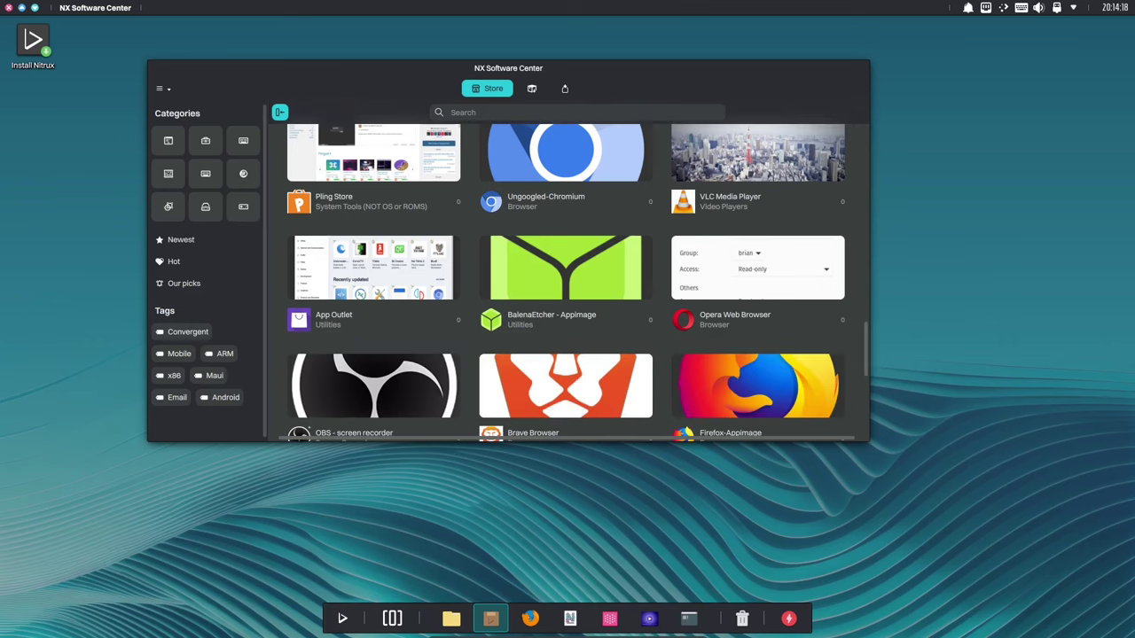
{"action": "scroll", "coordinate": [573, 284], "scroll_direction": "down", "scroll_amount": 3}
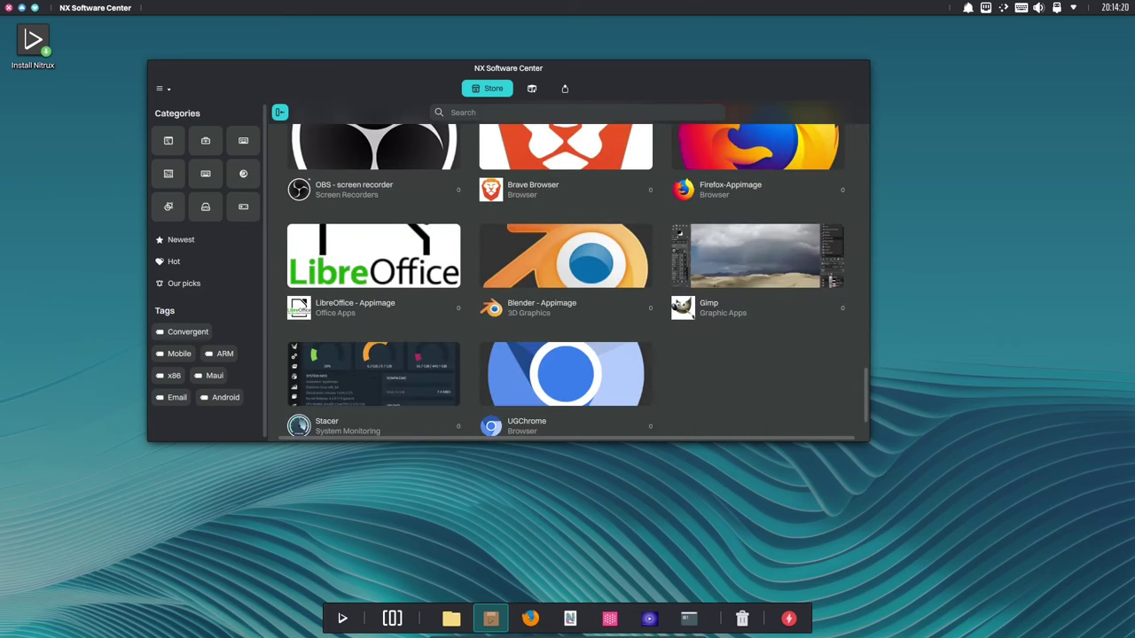
{"action": "left_click", "coordinate": [9, 8]}
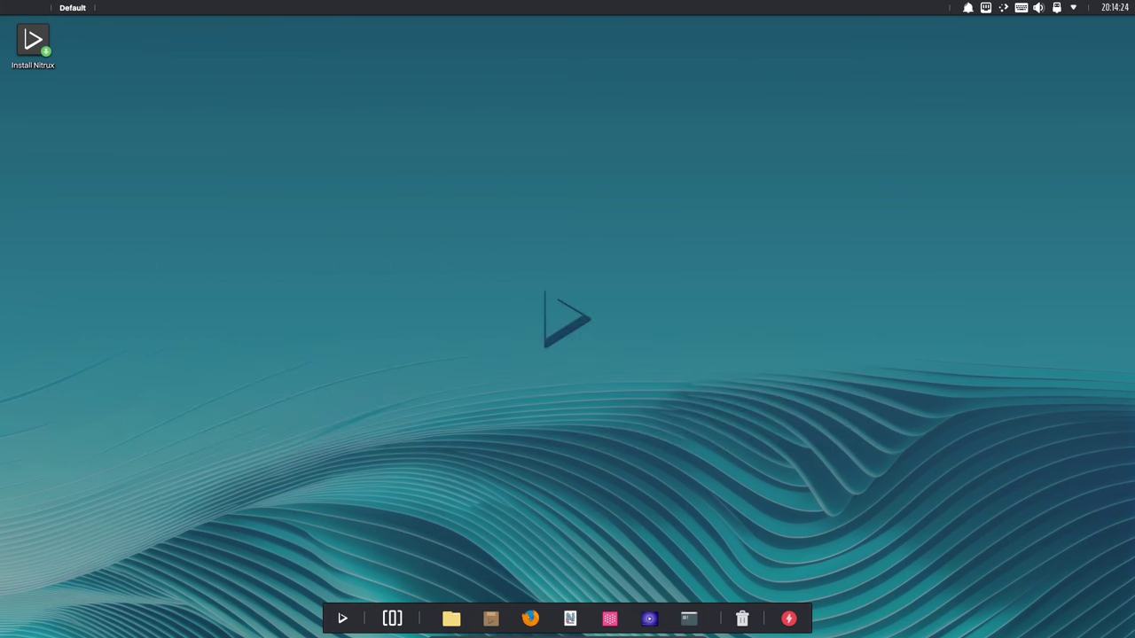
View the Utilities applications in the application launcher and return to the desktop.
{"action": "key", "text": "super"}
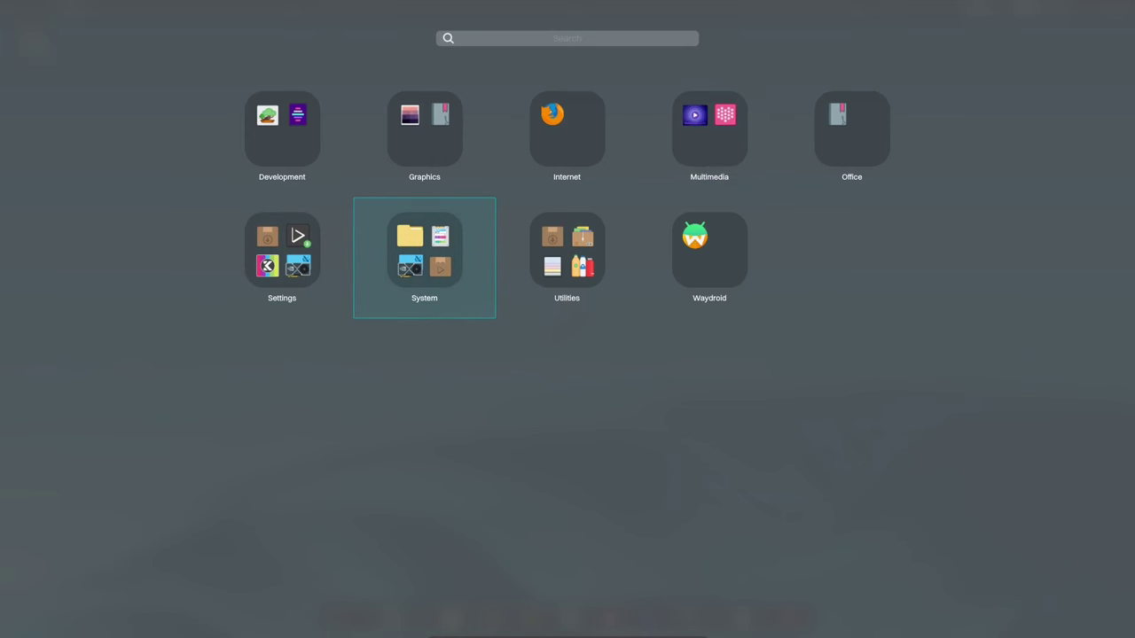
{"action": "left_click", "coordinate": [568, 255]}
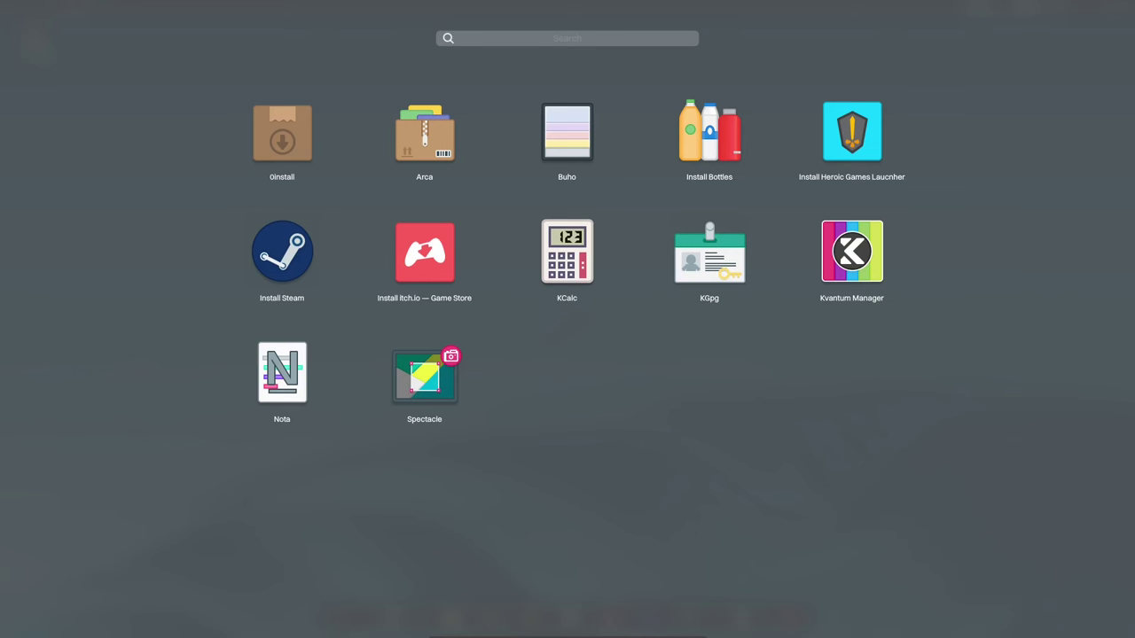
{"action": "key", "text": "Escape"}
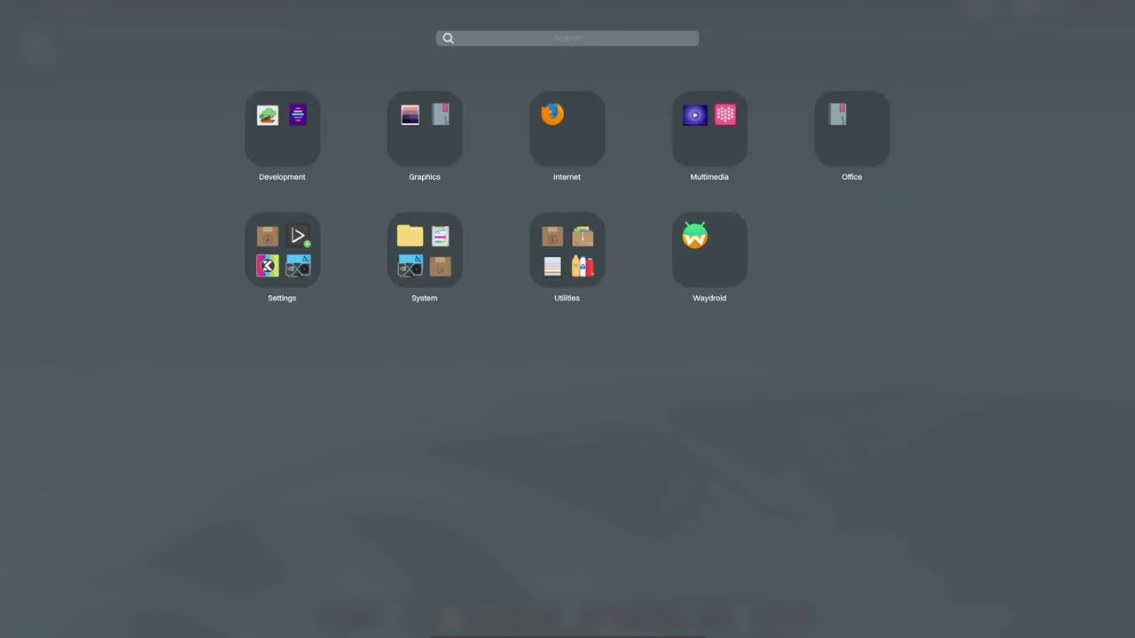
{"action": "key", "text": "Escape"}
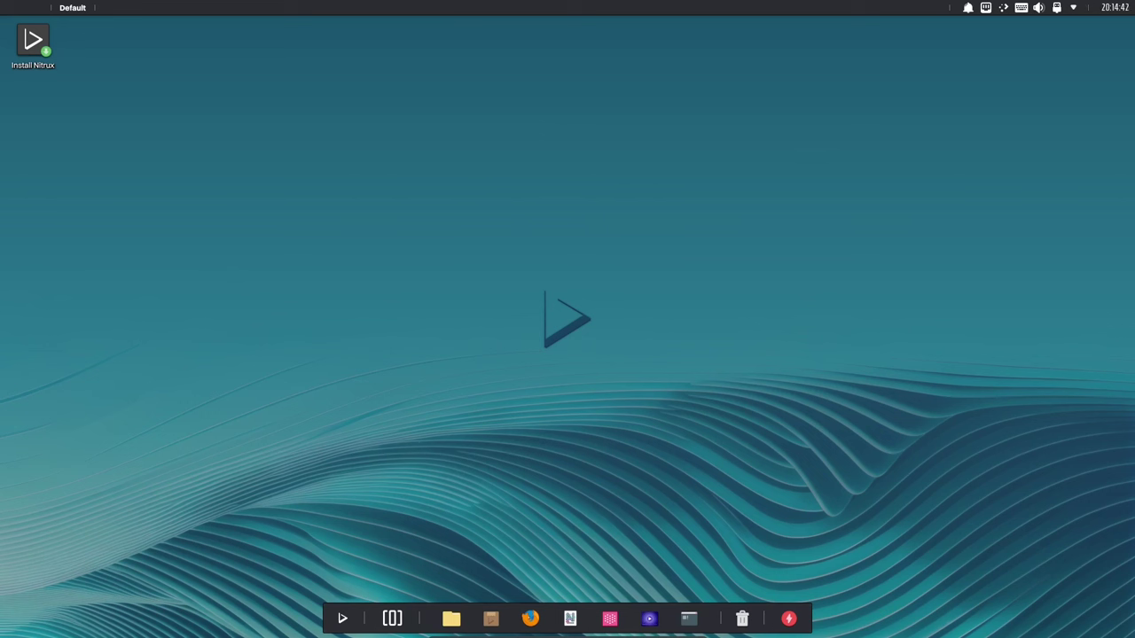